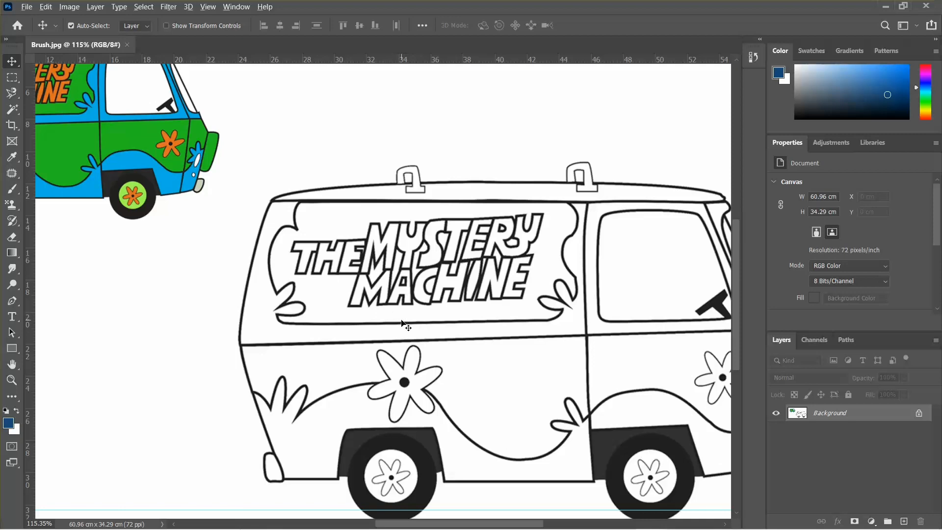
pyautogui.scroll(-1, 401, 323)
pyautogui.scroll(-1, 209, 244)
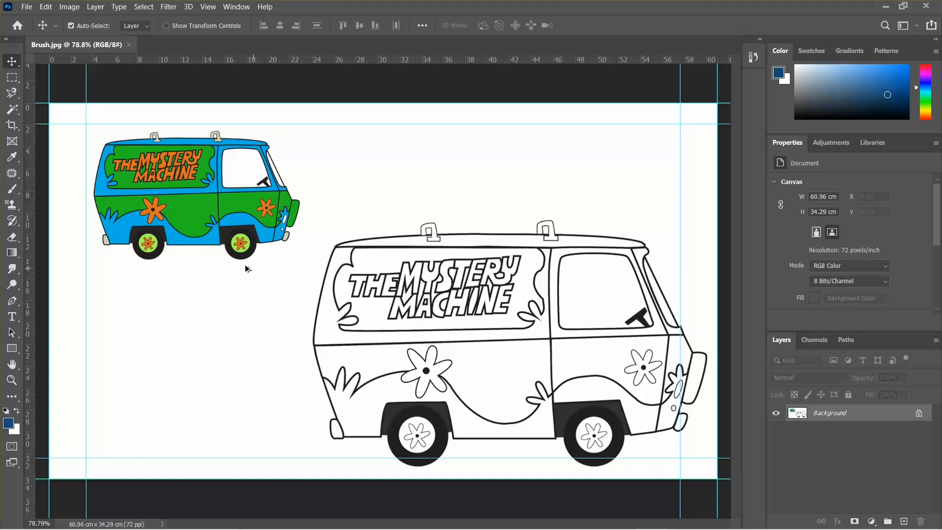
pyautogui.scroll(2, 246, 268)
pyautogui.scroll(2, 296, 313)
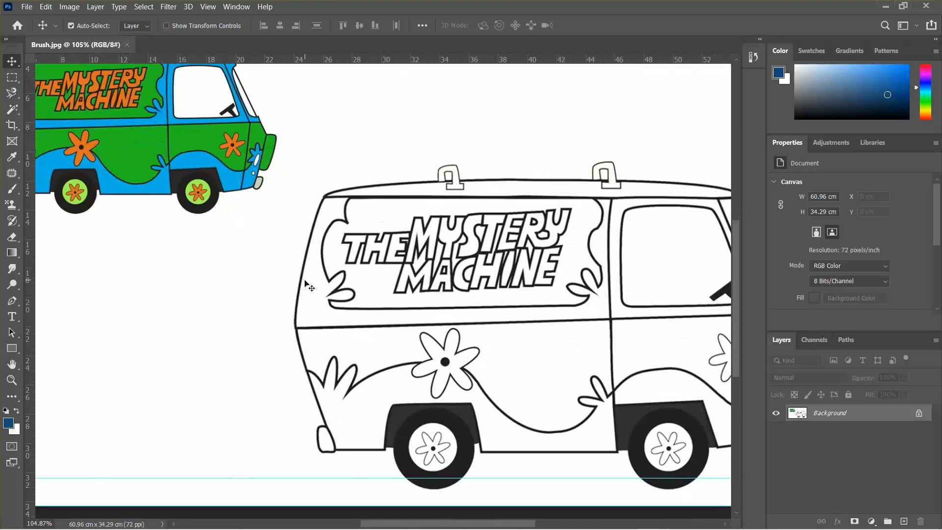
pyautogui.scroll(-1, 305, 284)
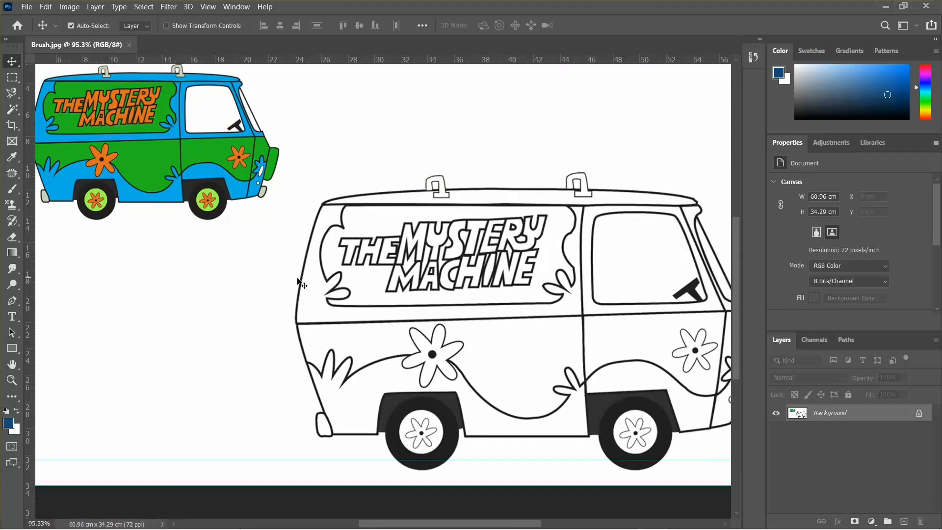
# Select the Brush tool for painting on the van line art
pyautogui.click(10, 195)
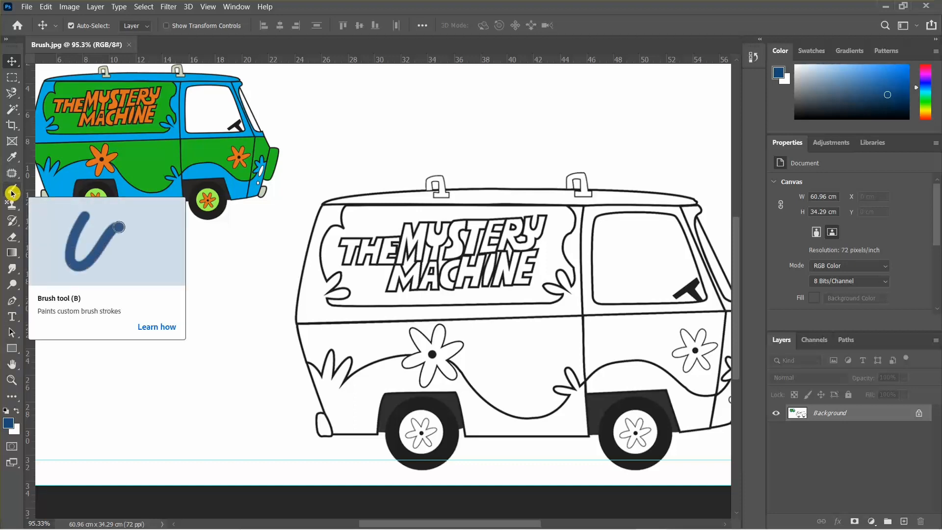
pyautogui.click(11, 192)
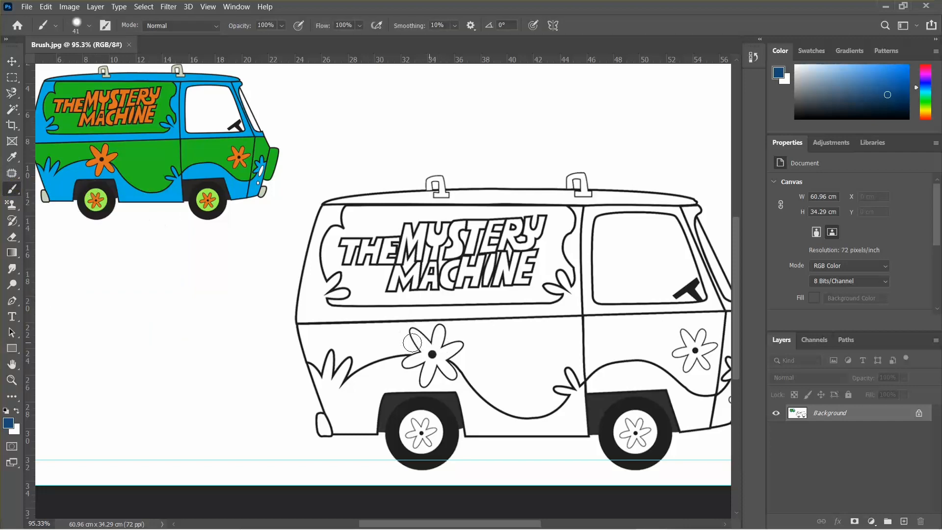
pyautogui.scroll(-3, 392, 353)
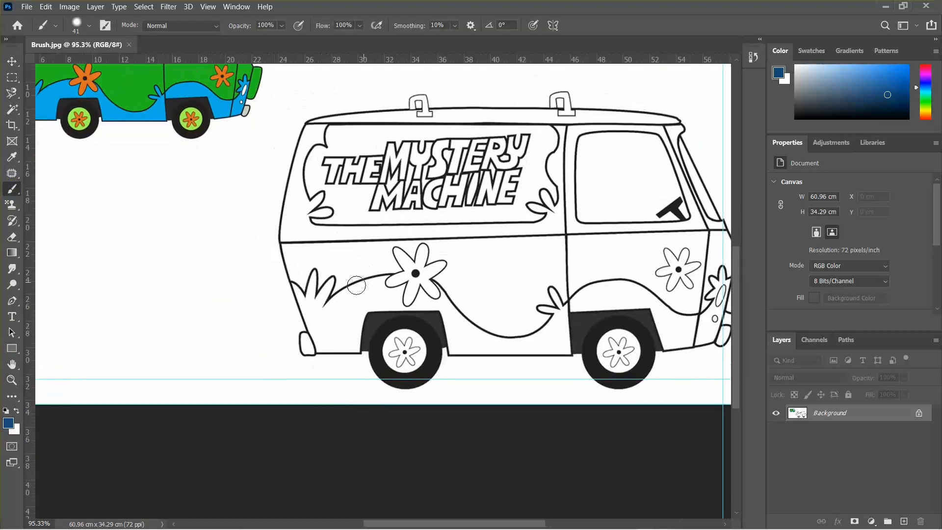
pyautogui.keyDown('alt'); pyautogui.scroll(3, 338, 267); pyautogui.keyUp('alt')
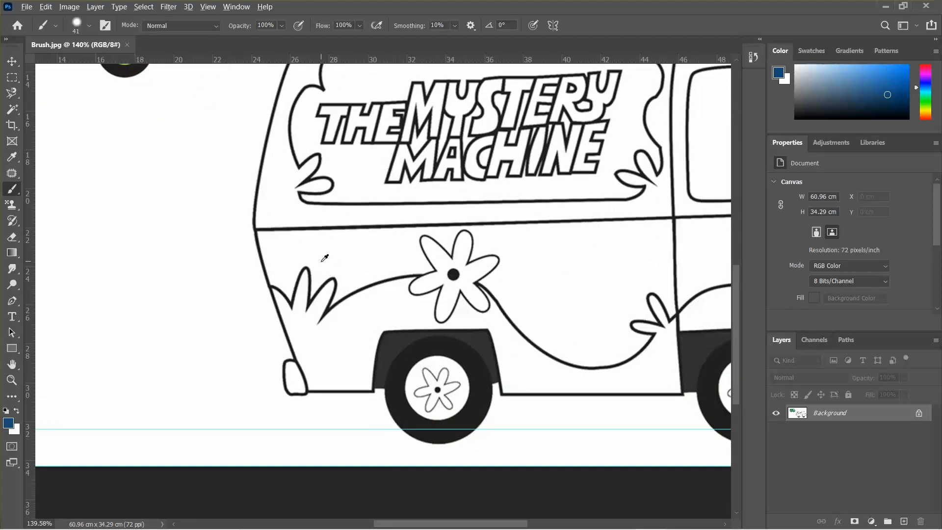
pyautogui.moveTo(320, 258)
pyautogui.mouseDown()
pyautogui.moveTo(546, 256)
pyautogui.moveTo(337, 243)
pyautogui.moveTo(377, 245)
pyautogui.moveTo(356, 238)
pyautogui.moveTo(337, 109)
pyautogui.moveTo(328, 273)
pyautogui.moveTo(330, 64)
pyautogui.moveTo(359, 109)
pyautogui.moveTo(366, 90)
pyautogui.moveTo(337, 307)
pyautogui.moveTo(288, 311)
pyautogui.moveTo(311, 238)
pyautogui.moveTo(309, 266)
pyautogui.moveTo(317, 203)
pyautogui.moveTo(309, 222)
pyautogui.mouseUp()
pyautogui.click(52, 29)
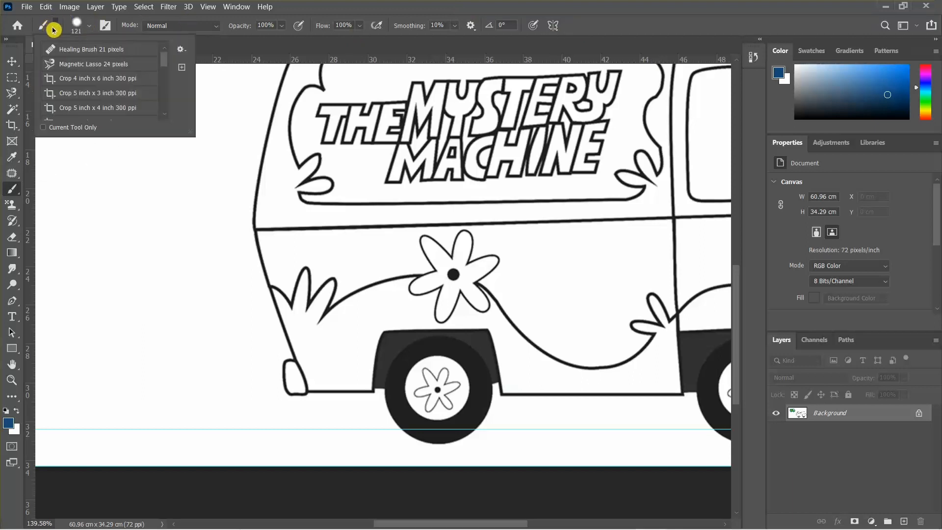
pyautogui.scroll(-2, 85, 78)
pyautogui.scroll(2, 85, 78)
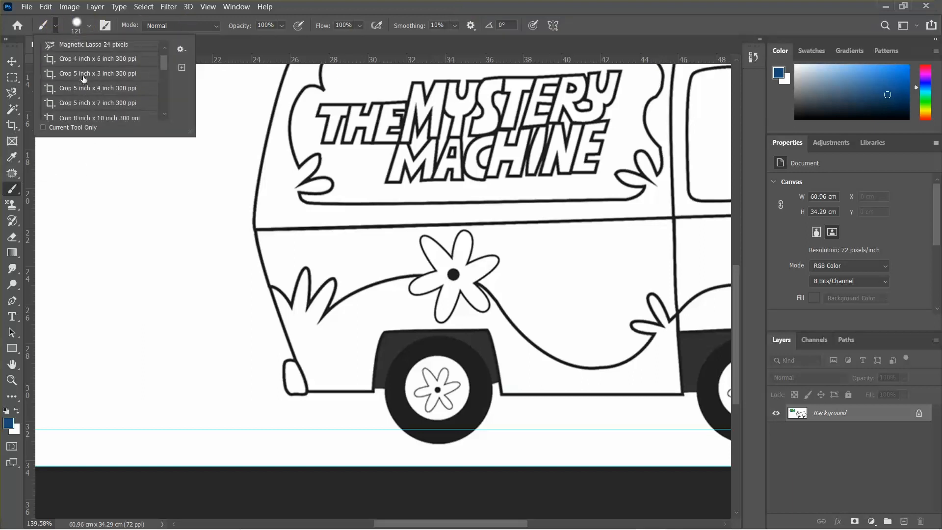
pyautogui.click(55, 26)
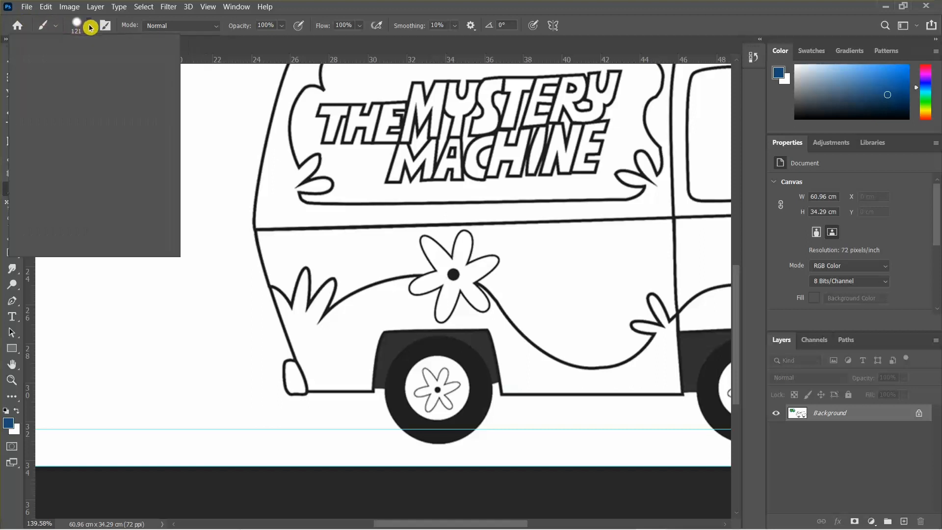
pyautogui.click(89, 25)
pyautogui.scroll(-1, 73, 131)
pyautogui.scroll(-4, 79, 176)
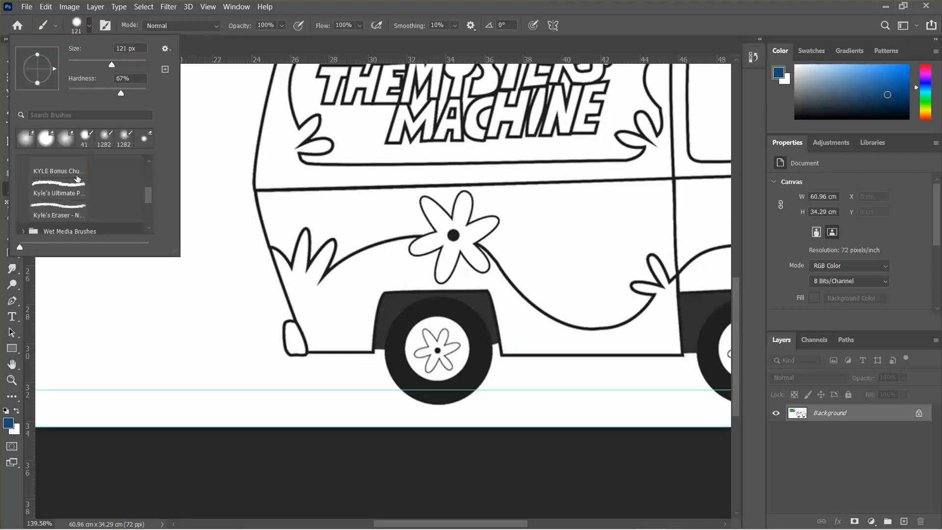
pyautogui.scroll(4, 78, 178)
pyautogui.click(102, 25)
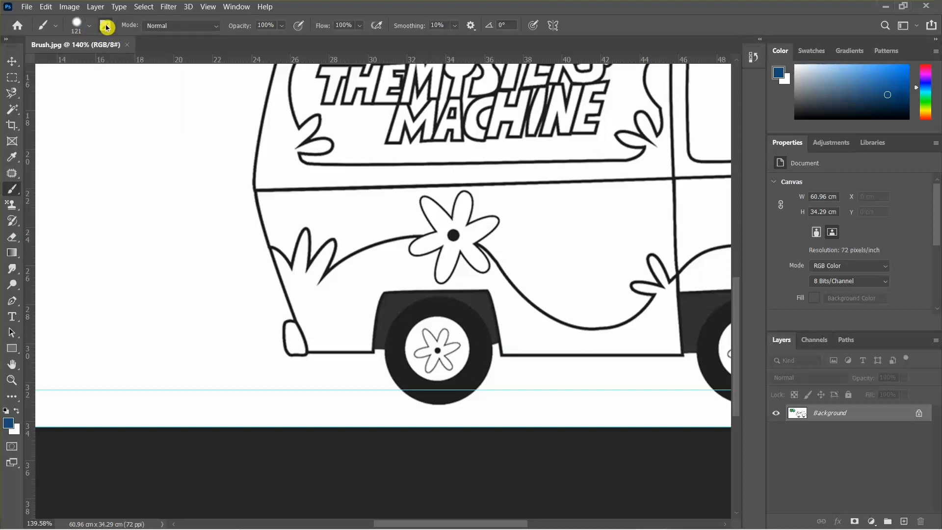
# Configure the brush tip in Brush Settings with a 60° angle, 165 px size and 49% hardness
pyautogui.click(106, 27)
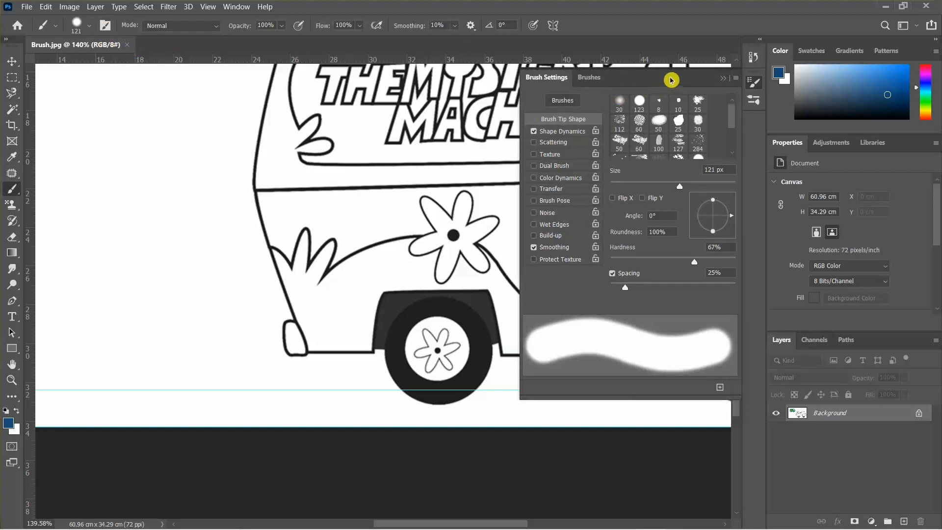
pyautogui.moveTo(671, 80); pyautogui.dragTo(673, 84)
pyautogui.moveTo(730, 219); pyautogui.dragTo(721, 202)
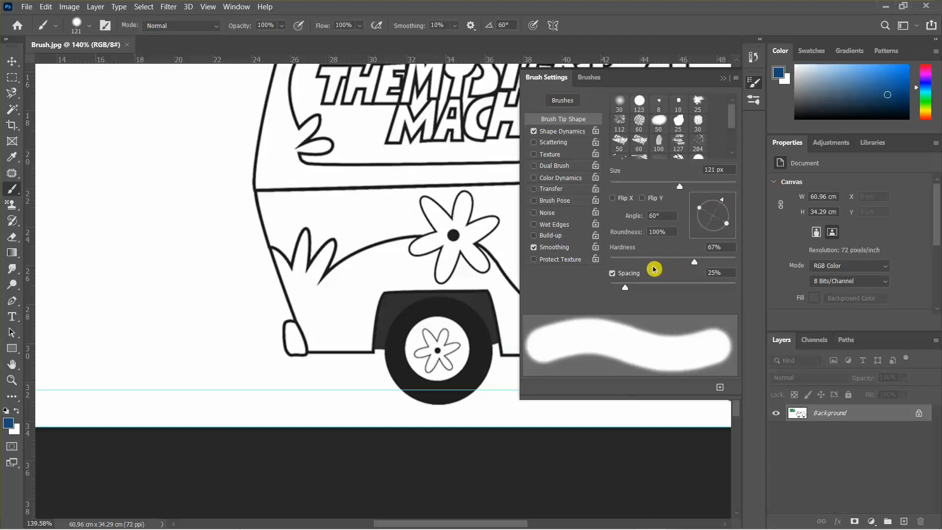
pyautogui.moveTo(692, 262)
pyautogui.mouseDown()
pyautogui.moveTo(665, 255)
pyautogui.moveTo(671, 260)
pyautogui.mouseUp()
pyautogui.moveTo(679, 186)
pyautogui.mouseDown()
pyautogui.moveTo(644, 185)
pyautogui.moveTo(655, 186)
pyautogui.mouseUp()
pyautogui.moveTo(312, 199)
pyautogui.mouseDown()
pyautogui.moveTo(412, 211)
pyautogui.moveTo(376, 68)
pyautogui.moveTo(361, 111)
pyautogui.mouseUp()
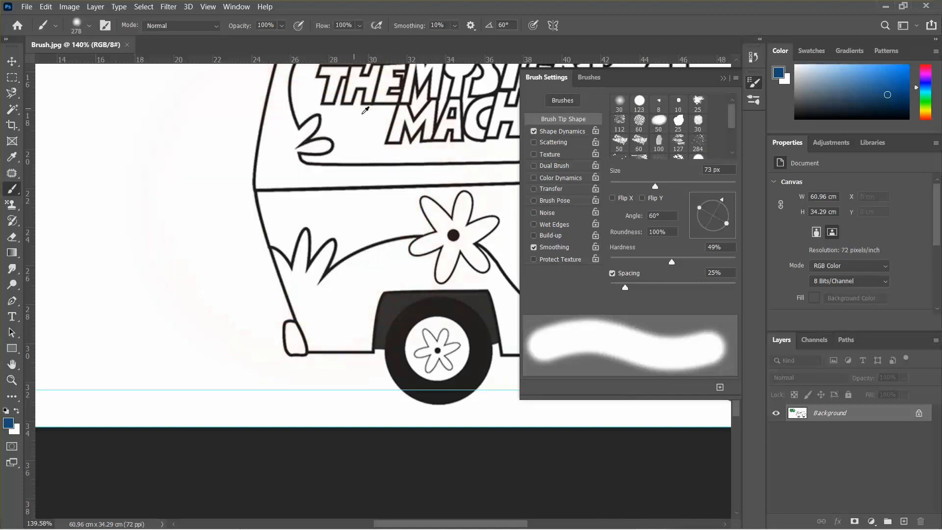
pyautogui.click(674, 183)
pyautogui.moveTo(632, 262)
pyautogui.mouseDown()
pyautogui.moveTo(662, 263)
pyautogui.moveTo(638, 261)
pyautogui.mouseUp()
pyautogui.moveTo(387, 190)
pyautogui.mouseDown()
pyautogui.moveTo(458, 200)
pyautogui.moveTo(424, 19)
pyautogui.moveTo(428, 240)
pyautogui.moveTo(418, 21)
pyautogui.moveTo(415, 256)
pyautogui.moveTo(428, 267)
pyautogui.moveTo(443, 162)
pyautogui.moveTo(393, 157)
pyautogui.mouseUp()
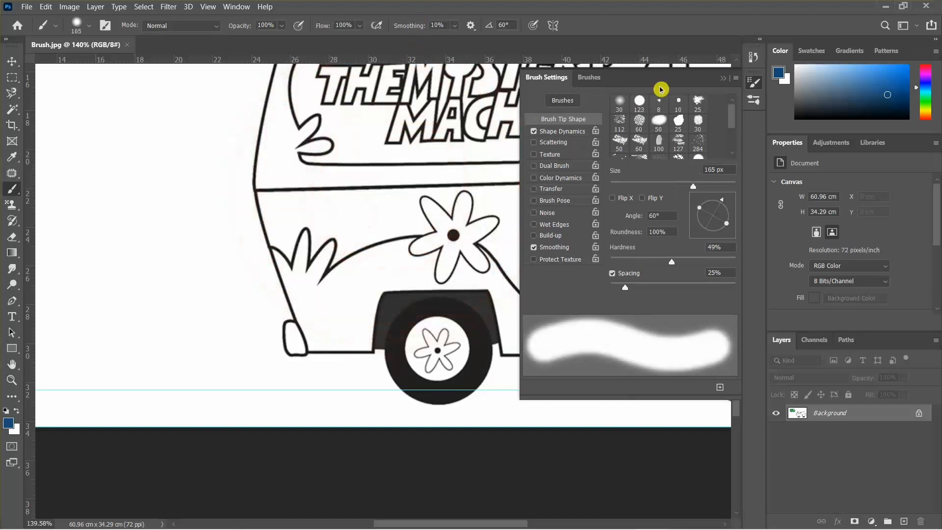
pyautogui.click(722, 78)
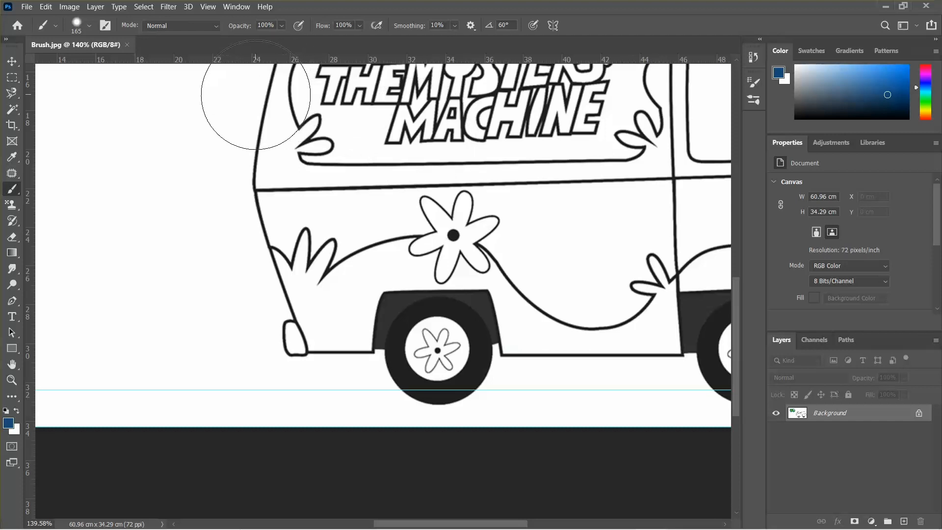
# Reselect the Brush Tool and shrink the brush diameter to about 38 px on the canvas
pyautogui.rightClick(11, 193)
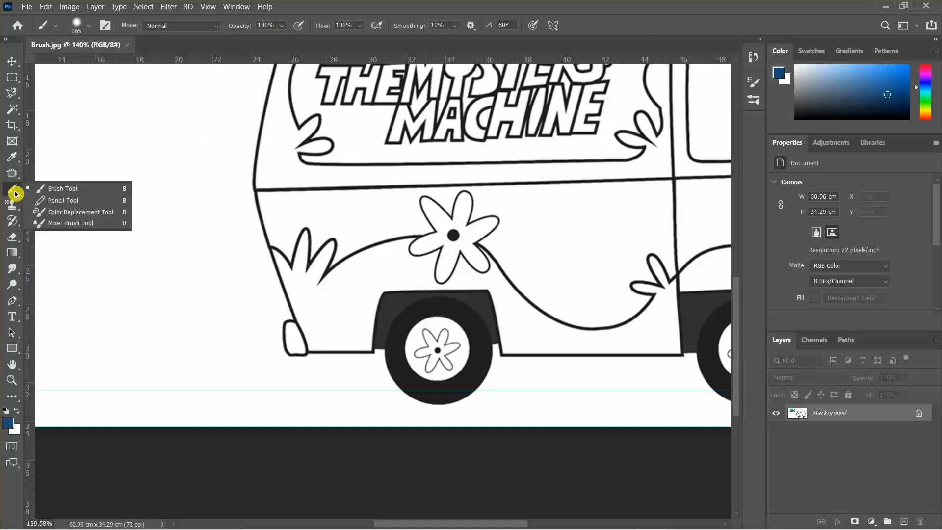
pyautogui.click(55, 191)
pyautogui.keyDown('alt'); pyautogui.rightClick(339, 236); pyautogui.keyUp('alt')
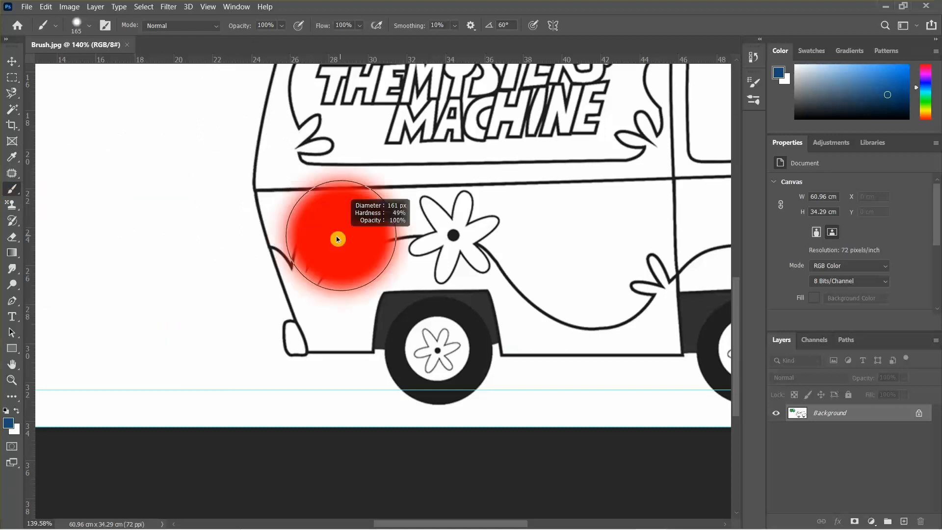
pyautogui.moveTo(307, 240); pyautogui.dragTo(288, 243)
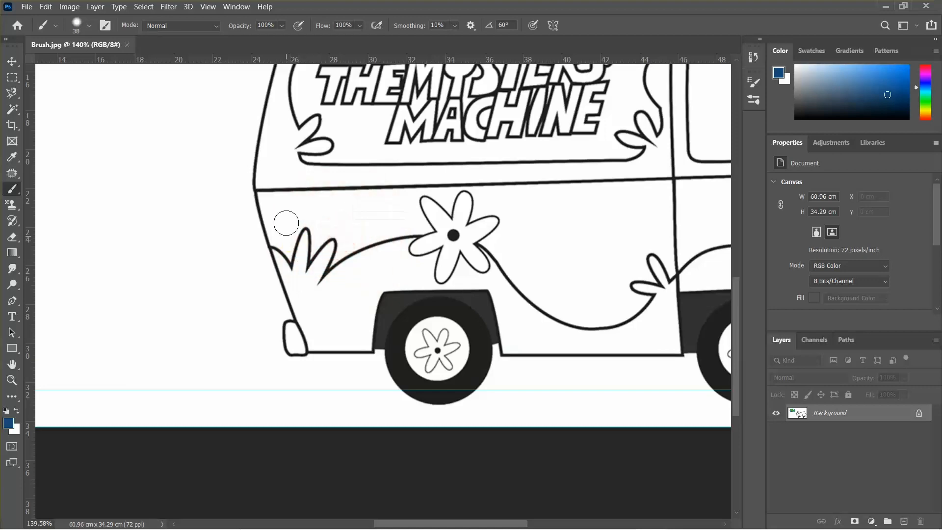
pyautogui.press('space')
pyautogui.moveTo(261, 173); pyautogui.dragTo(478, 435)
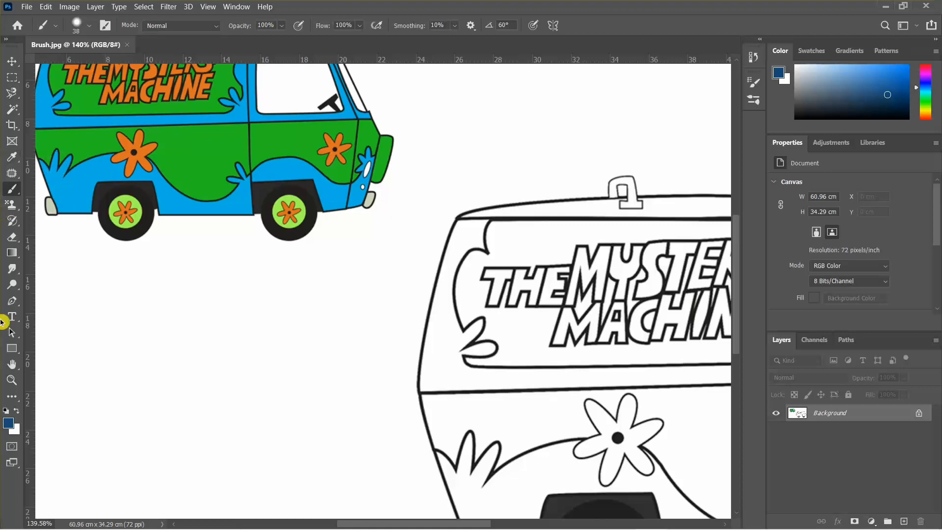
pyautogui.press('super+plus')
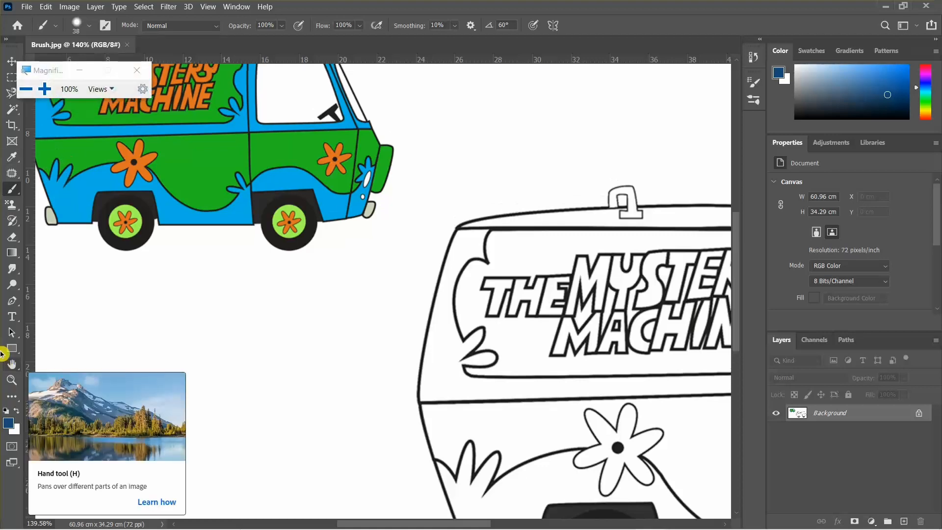
pyautogui.click(44, 90)
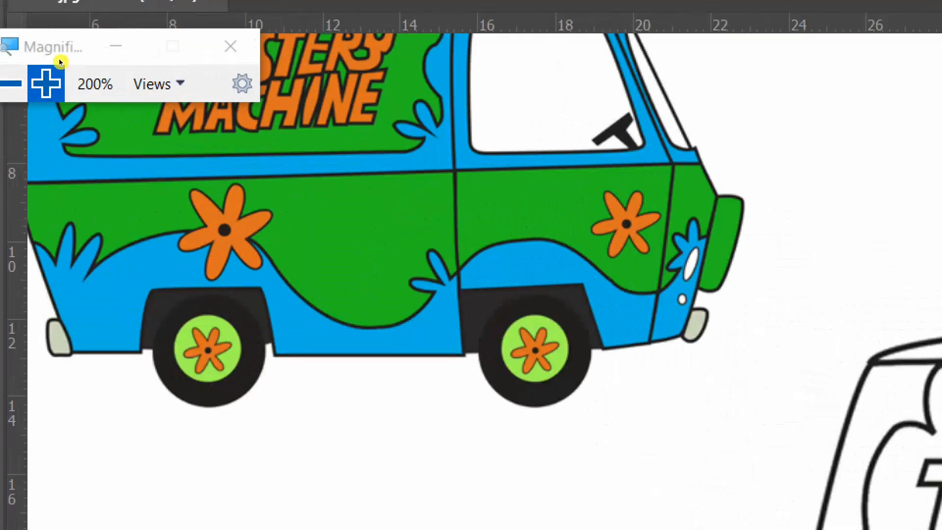
pyautogui.press('super+Escape')
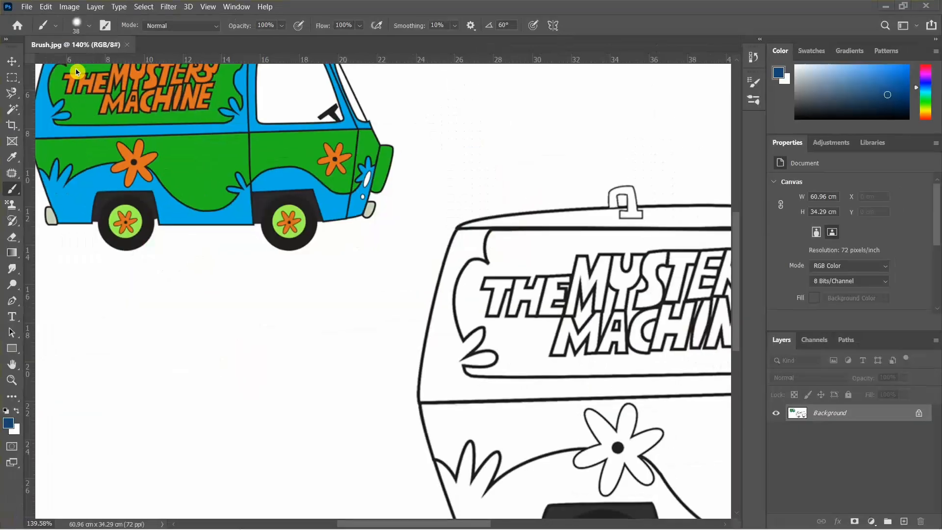
pyautogui.press('super+plus')
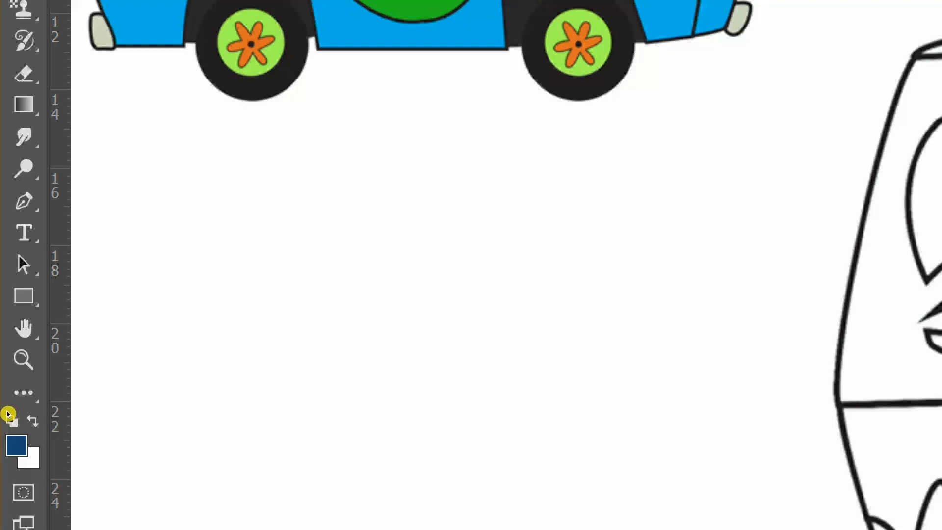
# Reset the foreground and background colours to default black and white, swapping them back and forth
pyautogui.click(7, 414)
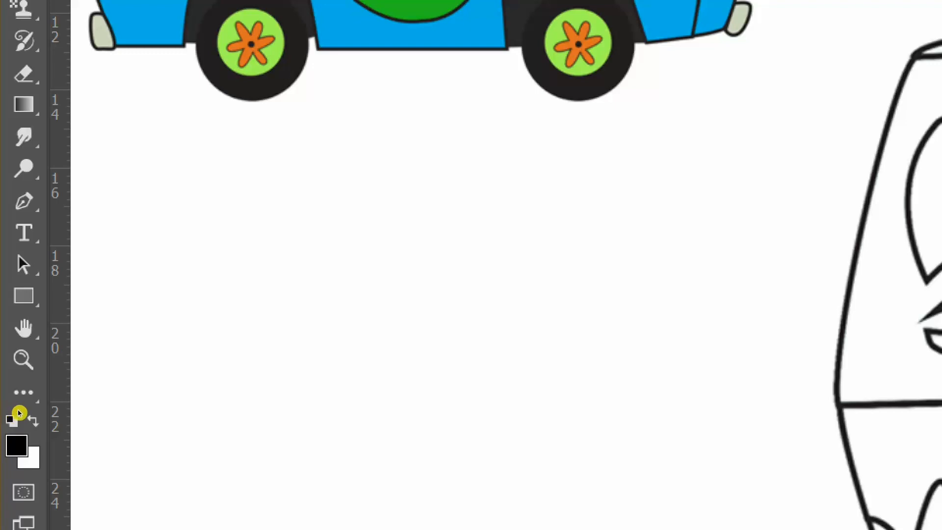
pyautogui.press('x')
pyautogui.press('x')
pyautogui.press('x')
pyautogui.press('x')
pyautogui.press('x')
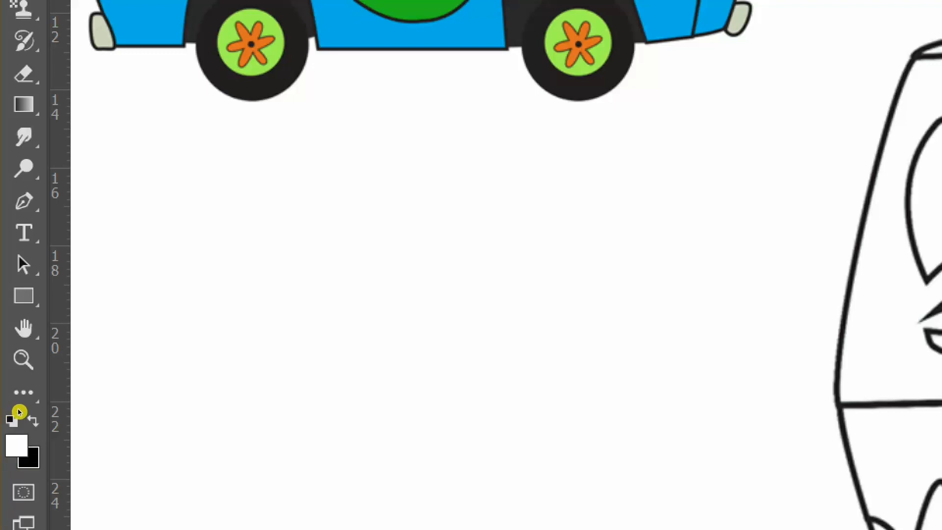
pyautogui.press('x')
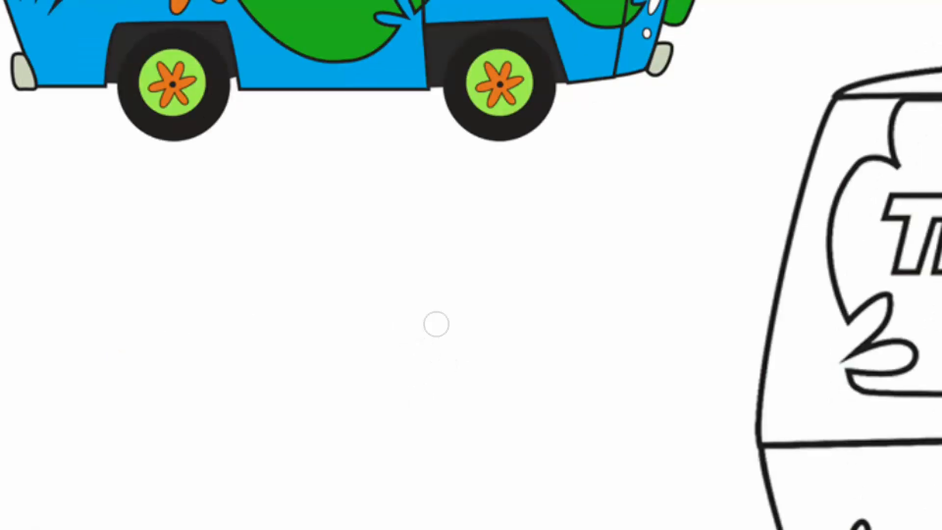
# Paint two test strokes on the blank canvas area, undoing each one
pyautogui.moveTo(197, 434); pyautogui.dragTo(238, 422)
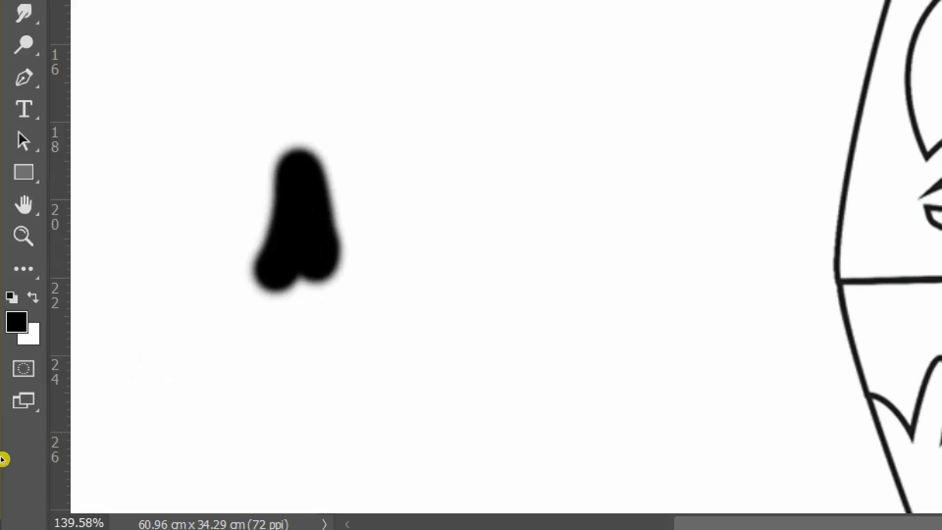
pyautogui.hotkey('ctrl', 'z')
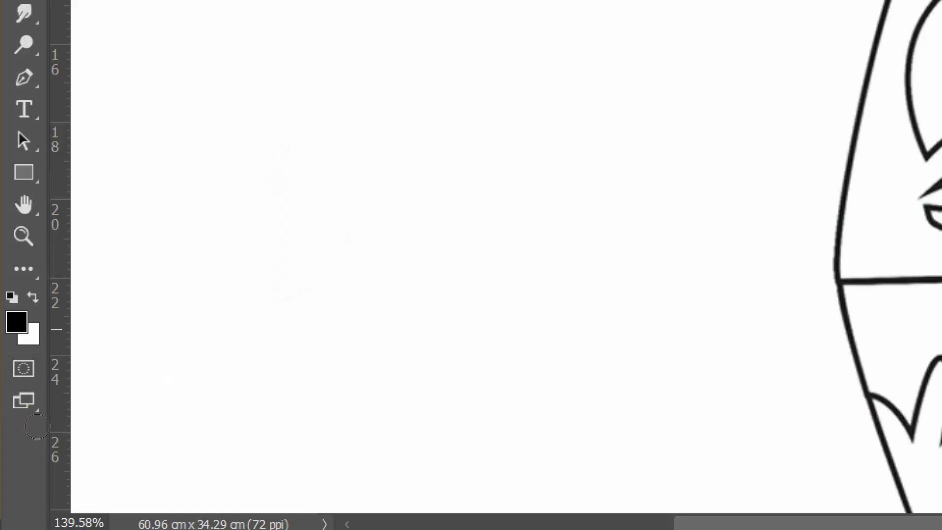
pyautogui.moveTo(243, 218)
pyautogui.mouseDown()
pyautogui.moveTo(323, 352)
pyautogui.moveTo(341, 226)
pyautogui.mouseUp()
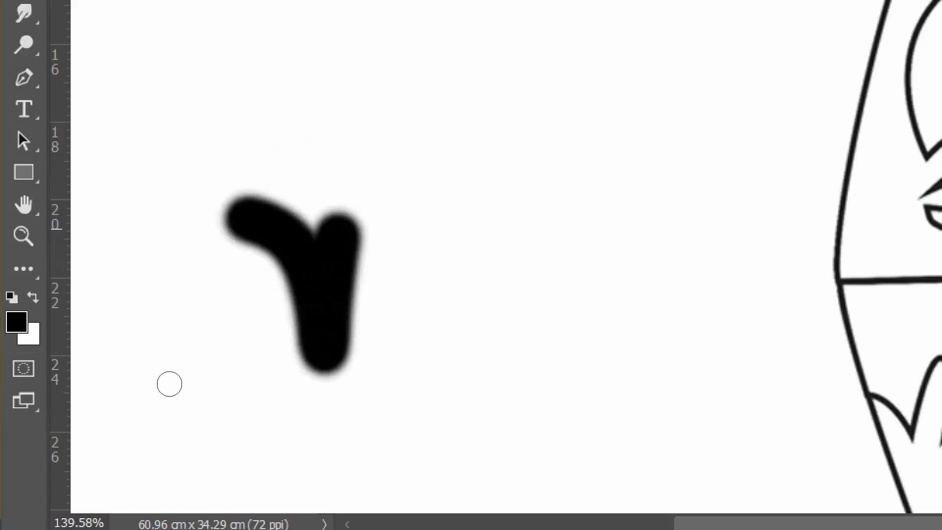
pyautogui.hotkey('ctrl', 'z')
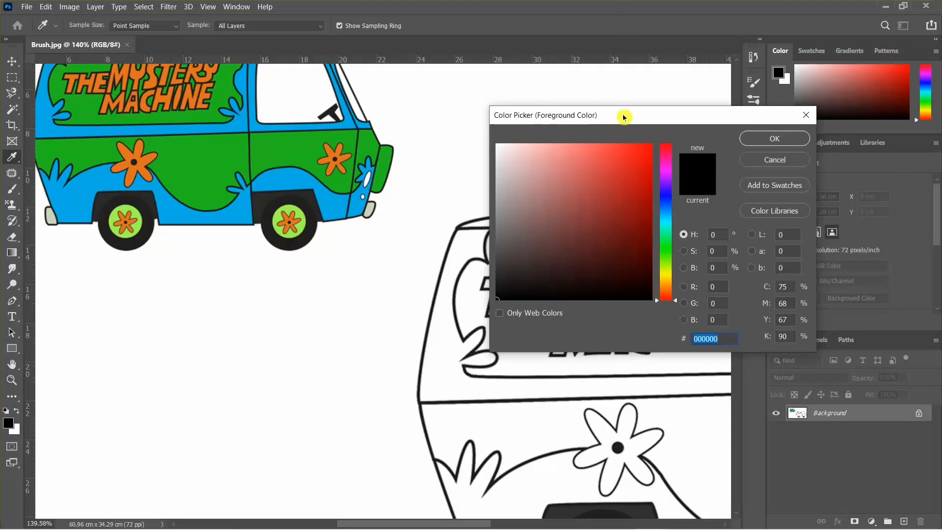
# Choose a teal blue foreground colour, #177890, in the Color Picker
pyautogui.moveTo(624, 117); pyautogui.dragTo(509, 122)
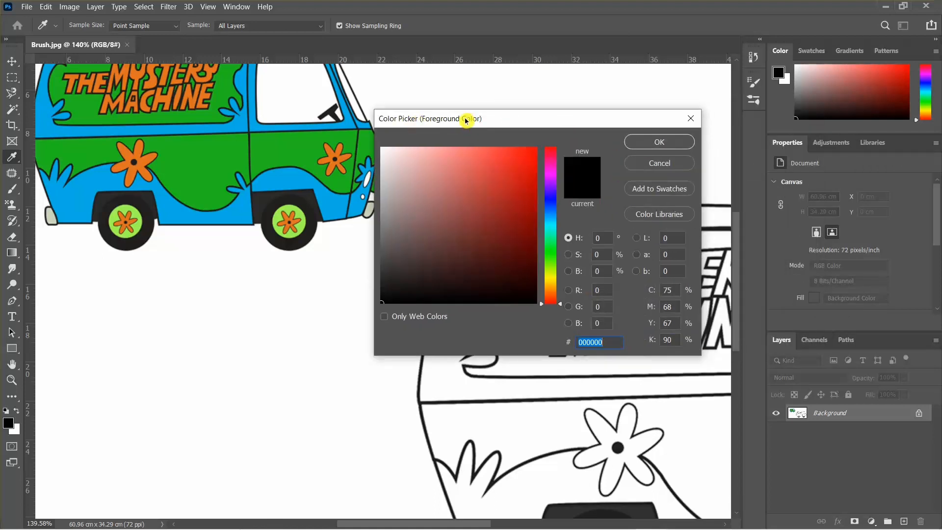
pyautogui.moveTo(463, 121); pyautogui.dragTo(481, 99)
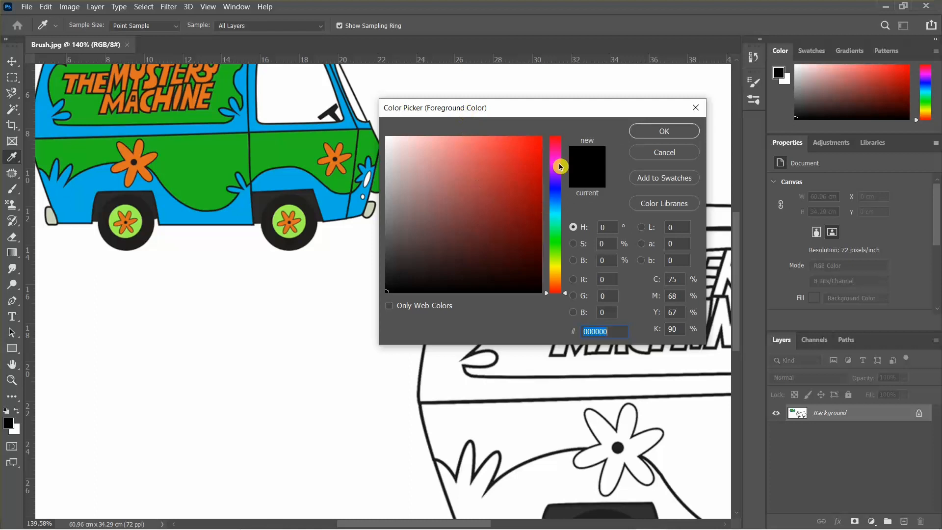
pyautogui.click(560, 231)
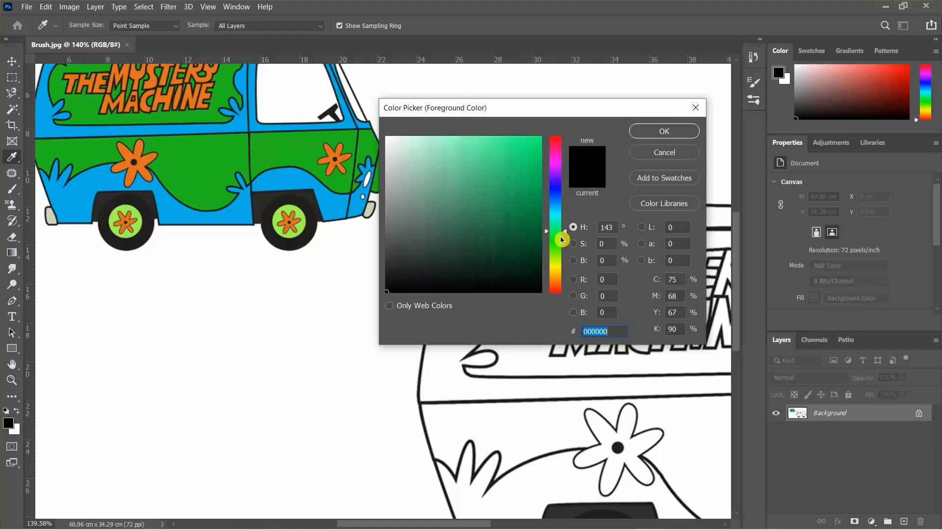
pyautogui.moveTo(562, 240)
pyautogui.mouseDown()
pyautogui.moveTo(567, 292)
pyautogui.moveTo(561, 151)
pyautogui.moveTo(521, 153)
pyautogui.moveTo(517, 163)
pyautogui.moveTo(538, 139)
pyautogui.moveTo(385, 176)
pyautogui.moveTo(489, 168)
pyautogui.mouseUp()
pyautogui.click(509, 163)
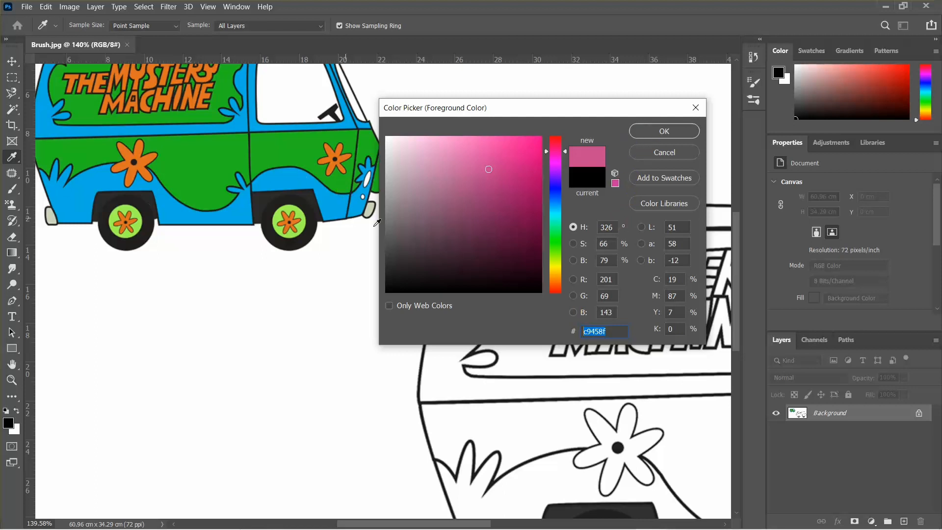
pyautogui.moveTo(549, 220)
pyautogui.mouseDown()
pyautogui.moveTo(548, 212)
pyautogui.moveTo(511, 211)
pyautogui.moveTo(554, 209)
pyautogui.mouseUp()
pyautogui.click(505, 211)
pyautogui.moveTo(510, 188)
pyautogui.mouseDown()
pyautogui.moveTo(516, 204)
pyautogui.moveTo(530, 195)
pyautogui.moveTo(522, 111)
pyautogui.moveTo(505, 125)
pyautogui.mouseUp()
pyautogui.click(654, 133)
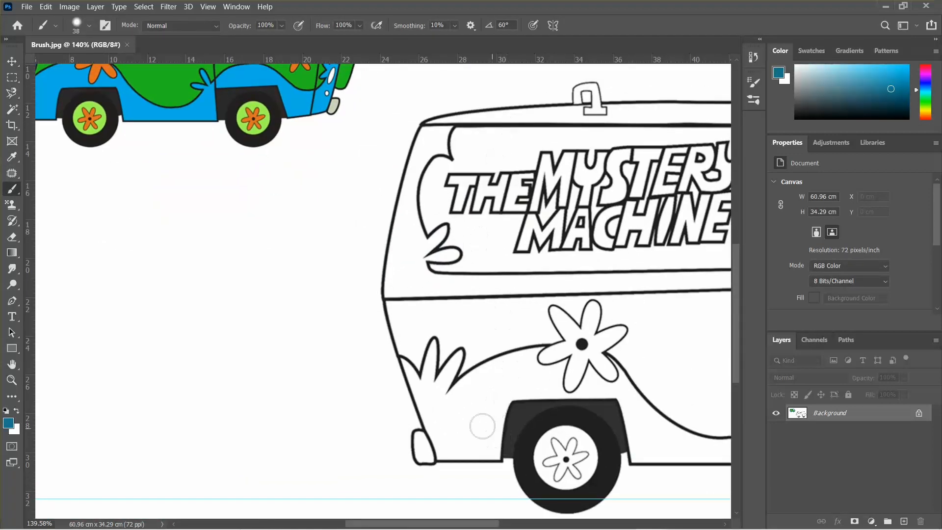
# Paint a test stroke in front of the rear wheel arch and undo it
pyautogui.click(467, 418)
pyautogui.moveTo(475, 408)
pyautogui.mouseDown()
pyautogui.moveTo(442, 413)
pyautogui.moveTo(461, 420)
pyautogui.moveTo(514, 375)
pyautogui.moveTo(474, 398)
pyautogui.moveTo(487, 395)
pyautogui.moveTo(473, 420)
pyautogui.mouseUp()
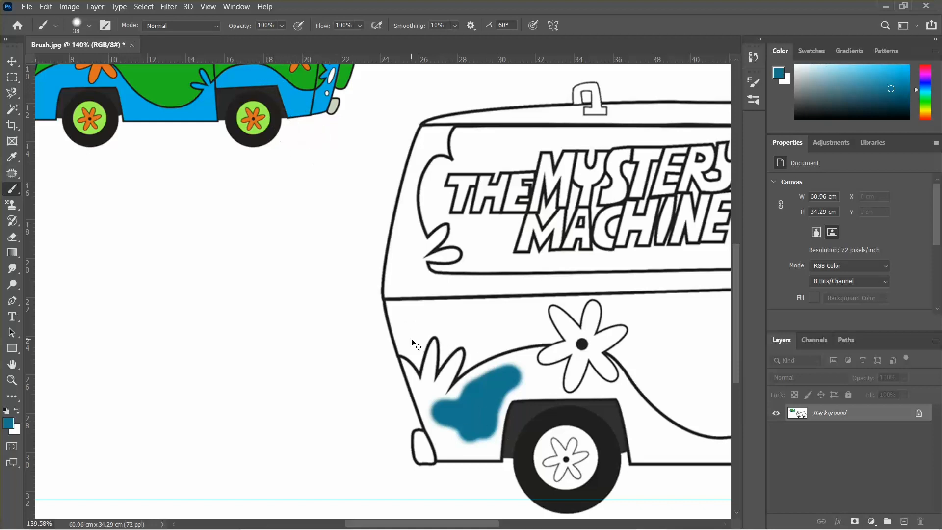
pyautogui.hotkey('ctrl', 'z')
pyautogui.scroll(-1, 430, 308)
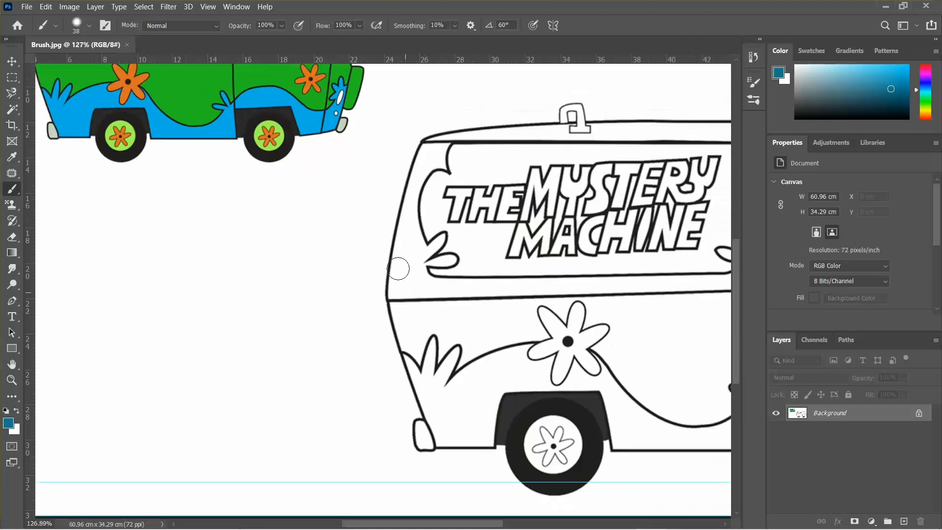
# Sample the reference van's bright blue, #00b1e5, as the new foreground colour
pyautogui.click(9, 423)
pyautogui.moveTo(469, 109); pyautogui.dragTo(519, 90)
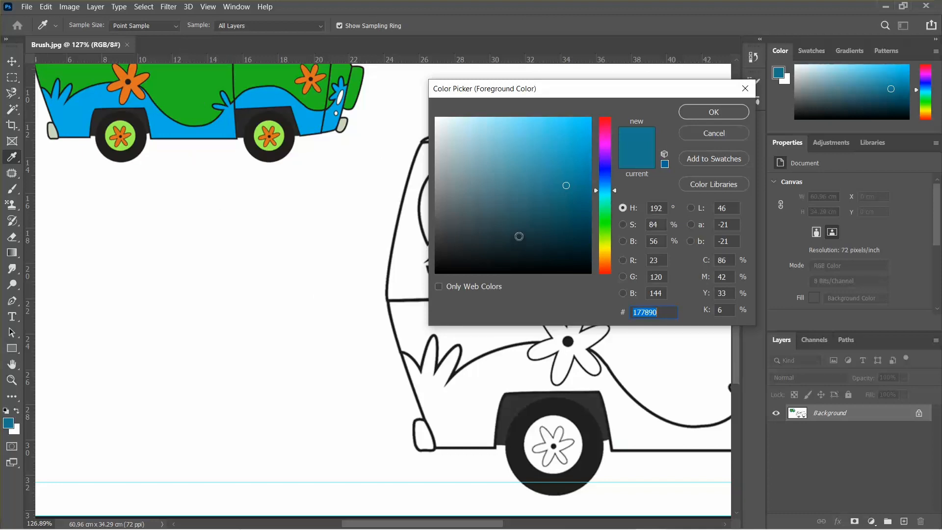
pyautogui.moveTo(508, 88); pyautogui.dragTo(481, 97)
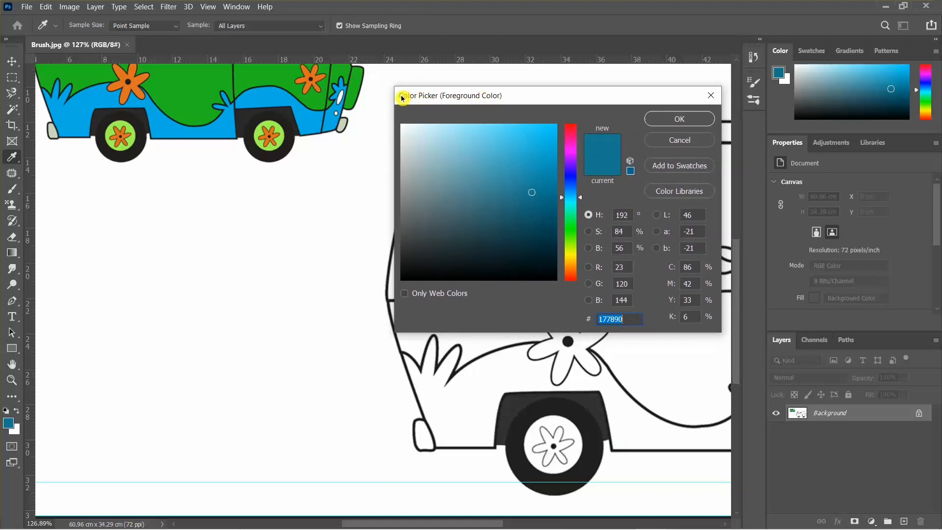
pyautogui.write('ffffff')
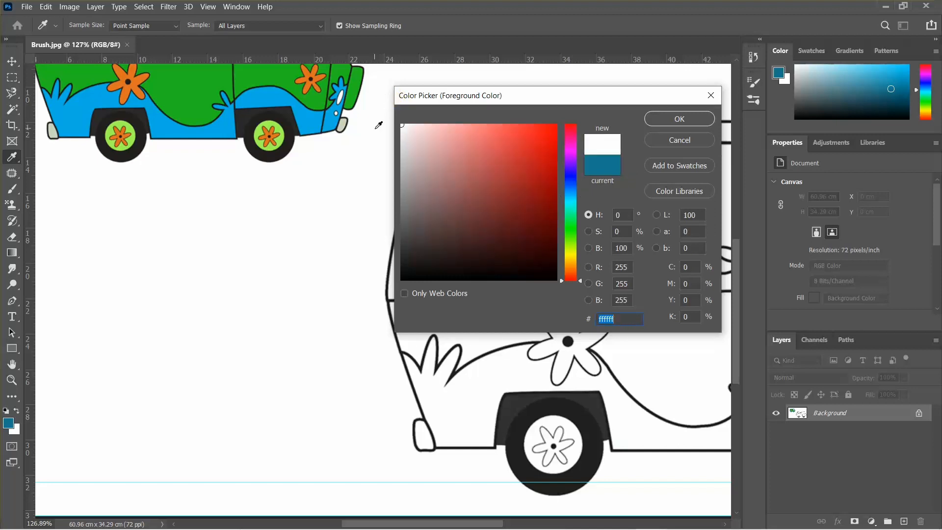
pyautogui.click(307, 115)
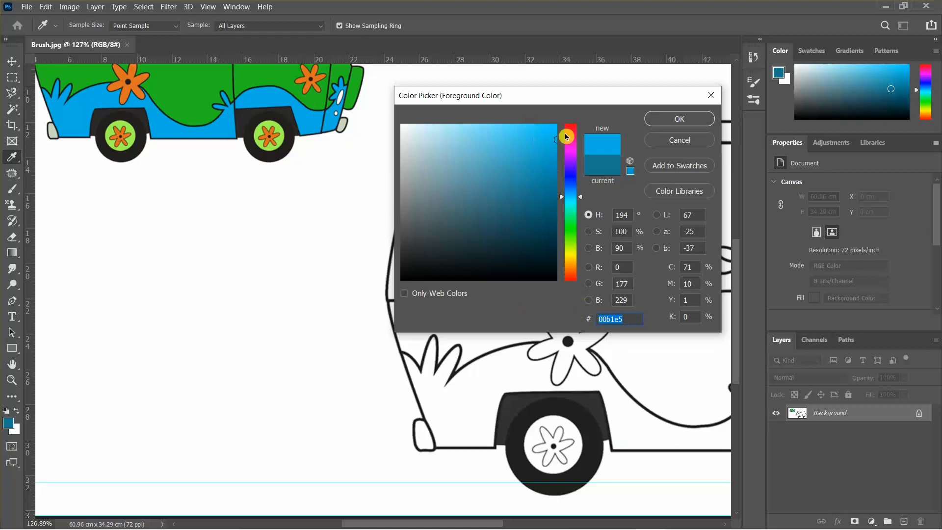
pyautogui.click(672, 123)
# Reselect the Brush, shrink it to about 27 px, and paint a blue patch in front of the rear wheel arch
pyautogui.press('b')
pyautogui.scroll(-3, 442, 353)
pyautogui.hscroll(2, 441, 353)
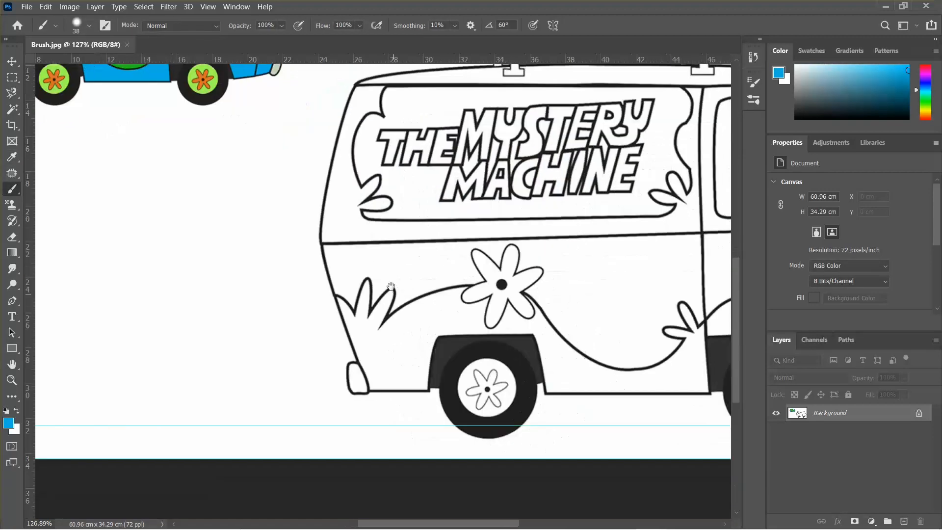
pyautogui.scroll(2, 401, 357)
pyautogui.keyDown('alt'); pyautogui.moveTo(431, 330); pyautogui.dragTo(428, 328); pyautogui.keyUp('alt')
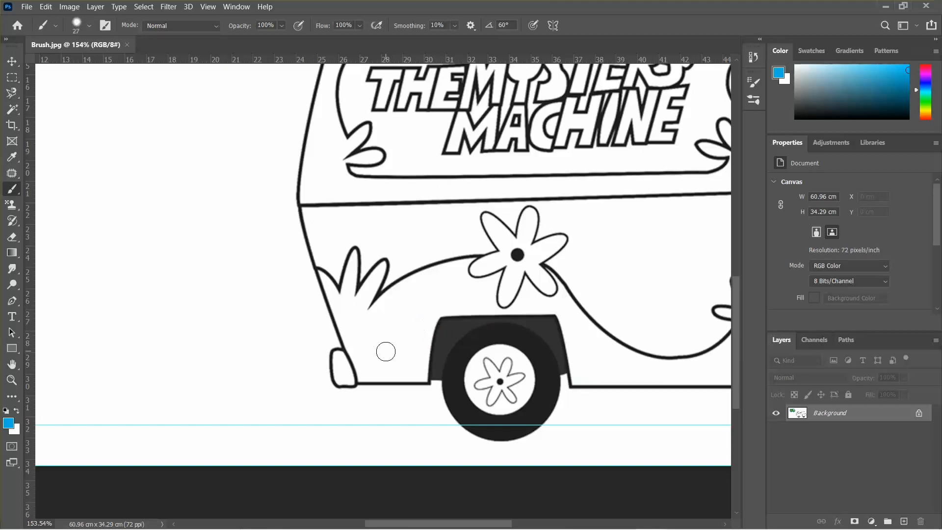
pyautogui.moveTo(386, 351)
pyautogui.mouseDown()
pyautogui.moveTo(412, 330)
pyautogui.moveTo(391, 321)
pyautogui.moveTo(409, 343)
pyautogui.moveTo(418, 310)
pyautogui.moveTo(419, 329)
pyautogui.mouseUp()
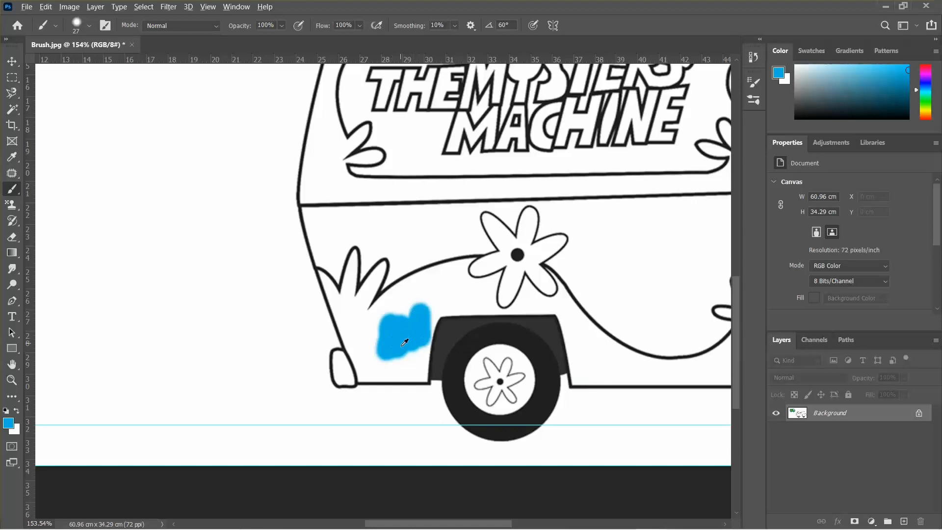
pyautogui.keyDown('alt'); pyautogui.scroll(5, 405, 342); pyautogui.keyUp('alt')
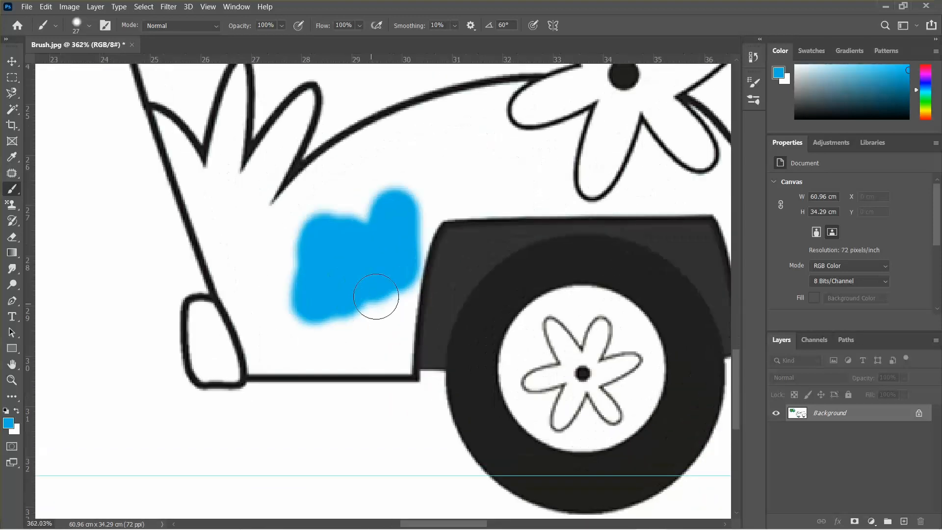
pyautogui.moveTo(375, 296)
pyautogui.mouseDown()
pyautogui.moveTo(323, 308)
pyautogui.moveTo(313, 262)
pyautogui.moveTo(276, 259)
pyautogui.moveTo(314, 269)
pyautogui.moveTo(358, 211)
pyautogui.moveTo(322, 226)
pyautogui.moveTo(368, 197)
pyautogui.moveTo(336, 252)
pyautogui.mouseUp()
# Shrink the brush to about 18 px and paint blue strokes along the van's rear edge and lower edge
pyautogui.keyDown('alt'); pyautogui.scroll(2, 288, 275); pyautogui.keyUp('alt')
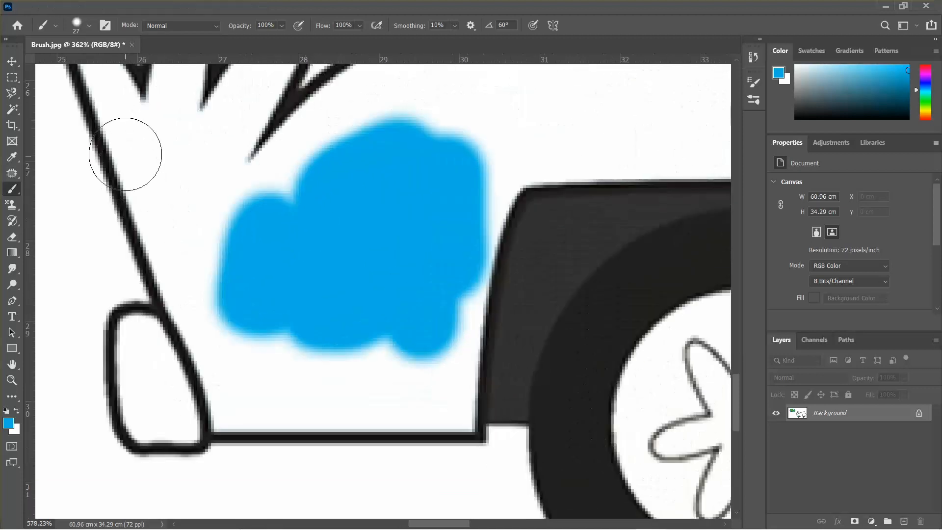
pyautogui.keyDown('alt'); pyautogui.moveTo(189, 203); pyautogui.dragTo(174, 203); pyautogui.keyUp('alt')
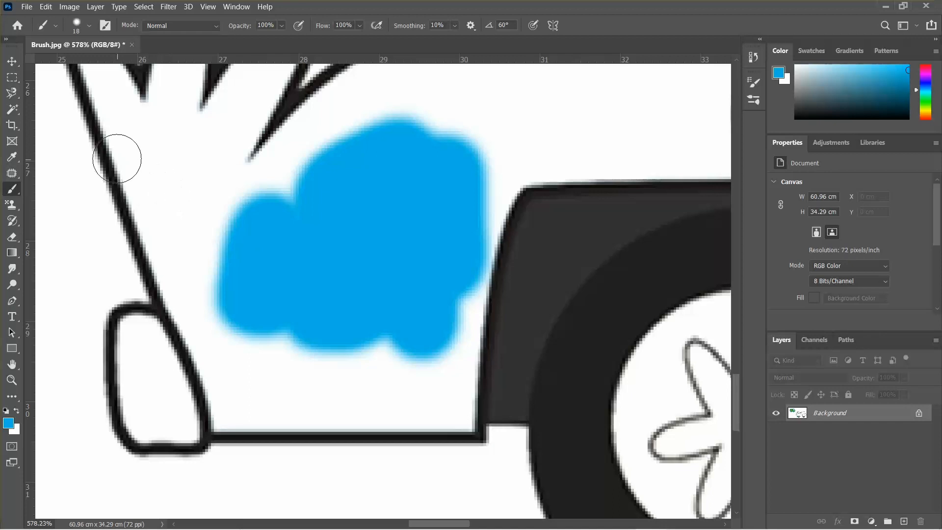
pyautogui.click(127, 138)
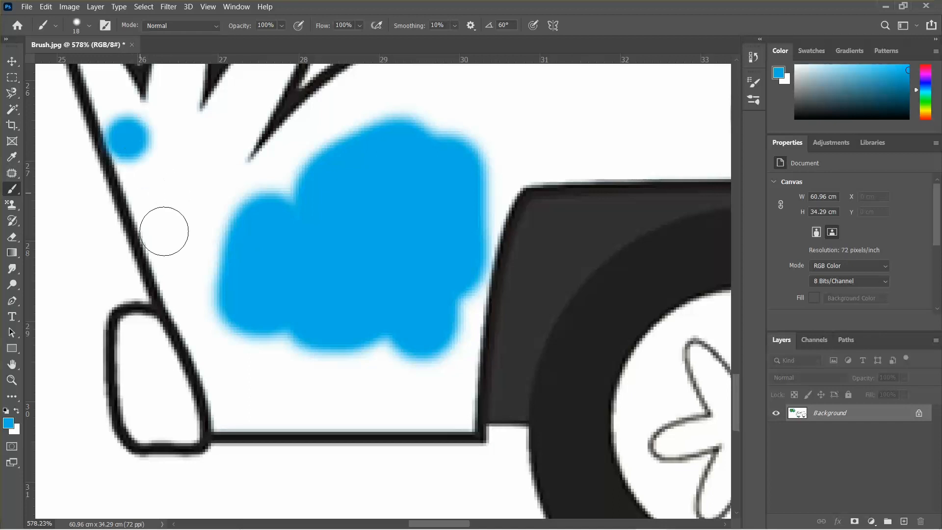
pyautogui.keyDown('shift'); pyautogui.click(224, 385); pyautogui.keyUp('shift')
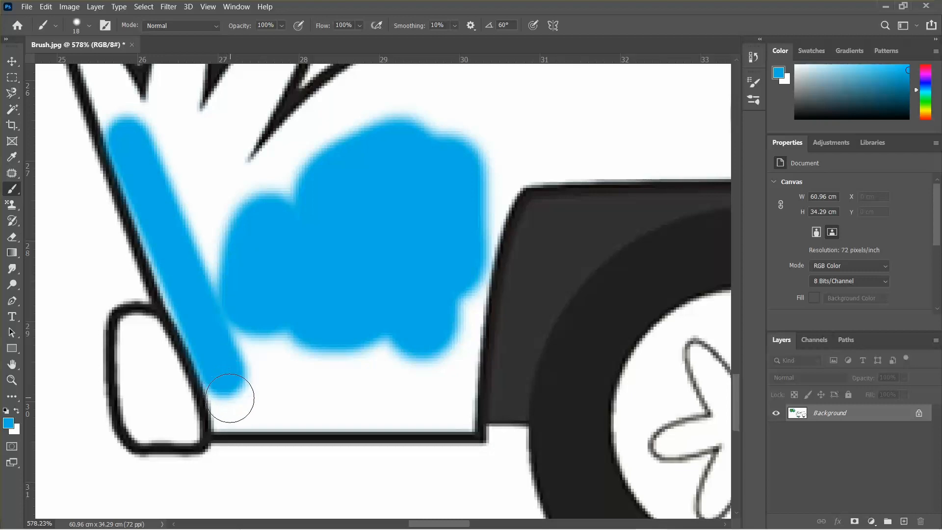
pyautogui.keyDown('shift'); pyautogui.click(230, 397); pyautogui.keyUp('shift')
pyautogui.keyDown('shift'); pyautogui.click(231, 409); pyautogui.keyUp('shift')
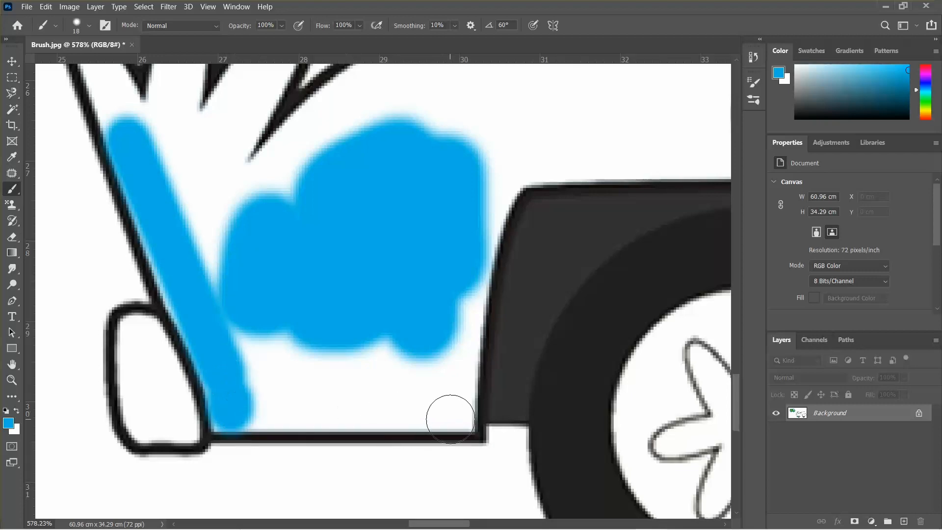
pyautogui.keyDown('shift'); pyautogui.click(444, 410); pyautogui.keyUp('shift')
pyautogui.scroll(3, 440, 407)
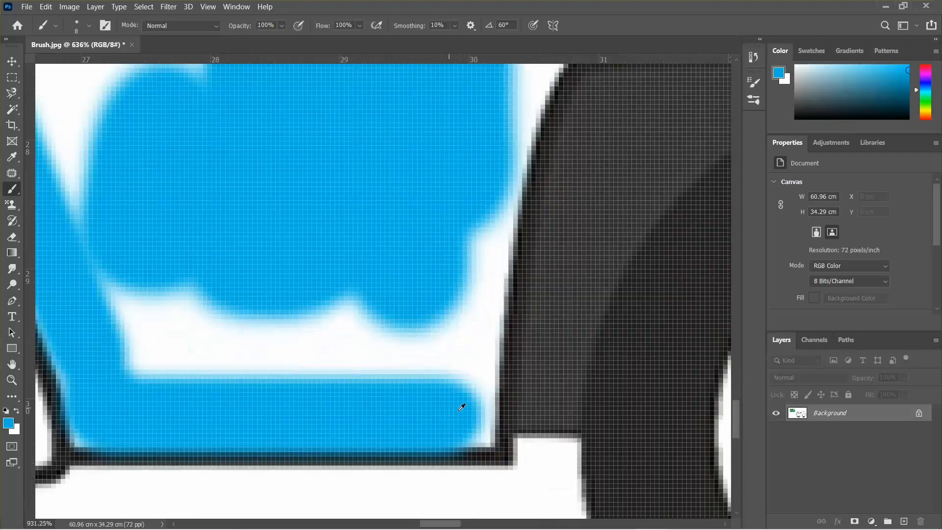
pyautogui.moveTo(475, 428)
pyautogui.mouseDown()
pyautogui.moveTo(463, 411)
pyautogui.moveTo(478, 438)
pyautogui.moveTo(480, 407)
pyautogui.moveTo(453, 387)
pyautogui.moveTo(464, 375)
pyautogui.moveTo(465, 290)
pyautogui.moveTo(462, 358)
pyautogui.moveTo(501, 175)
pyautogui.moveTo(451, 260)
pyautogui.moveTo(421, 366)
pyautogui.moveTo(445, 360)
pyautogui.moveTo(454, 312)
pyautogui.moveTo(438, 334)
pyautogui.moveTo(353, 341)
pyautogui.moveTo(393, 370)
pyautogui.mouseUp()
# Undo all the blue brush strokes on the van body
pyautogui.scroll(-1, 483, 432)
pyautogui.scroll(-2, 446, 379)
pyautogui.scroll(-6, 393, 370)
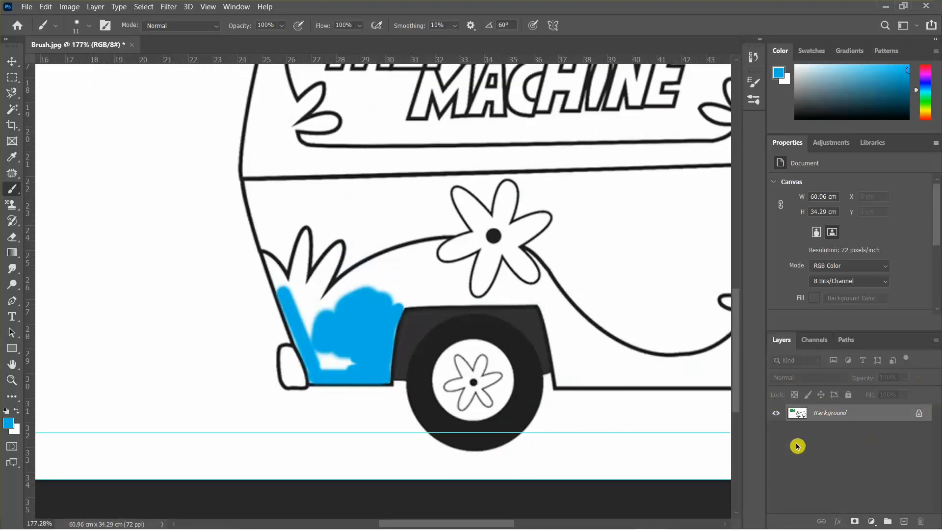
pyautogui.scroll(-2, 477, 361)
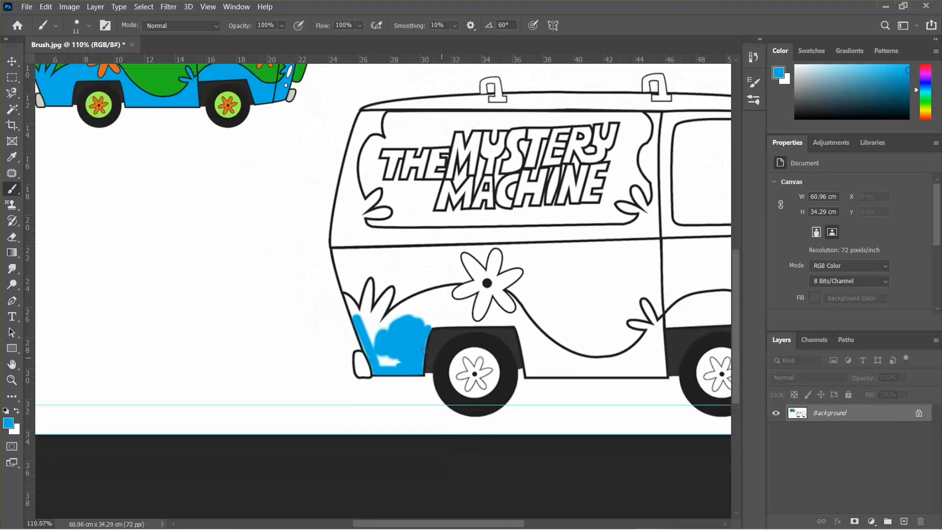
pyautogui.moveTo(424, 351); pyautogui.dragTo(306, 368)
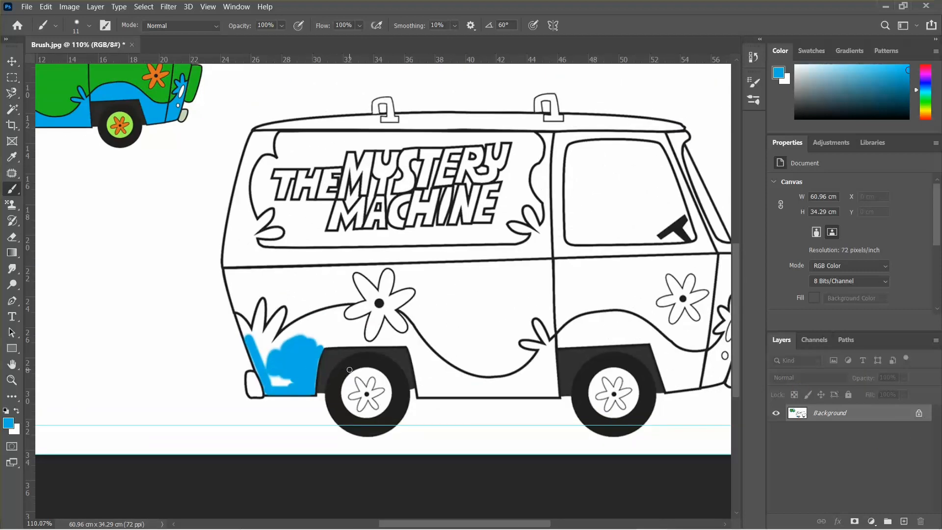
pyautogui.hotkey('ctrl', 'z')
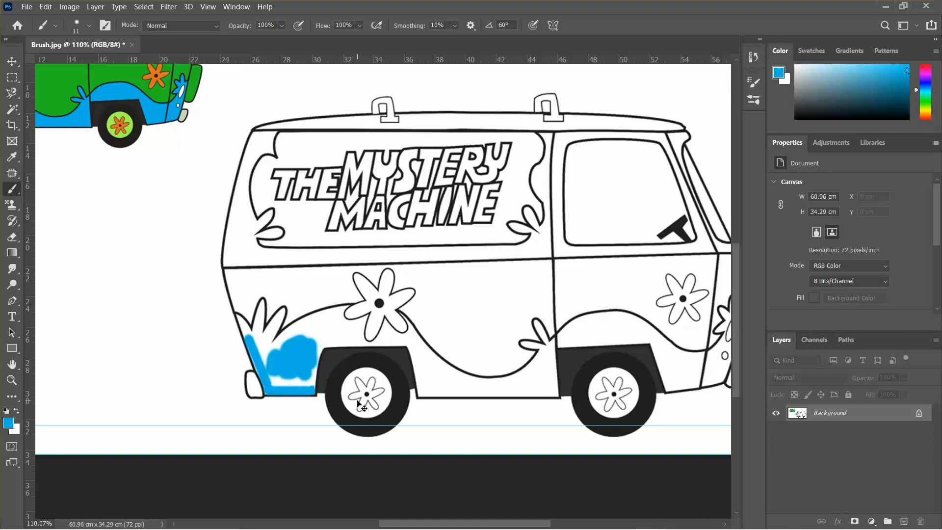
pyautogui.hotkey('ctrl', 'z')
pyautogui.hotkey('ctrl', 'z')
pyautogui.hotkey('ctrl', 'z')
pyautogui.hotkey('ctrl', 'z')
pyautogui.hotkey('ctrl', 'z')
pyautogui.hotkey('ctrl', 'z')
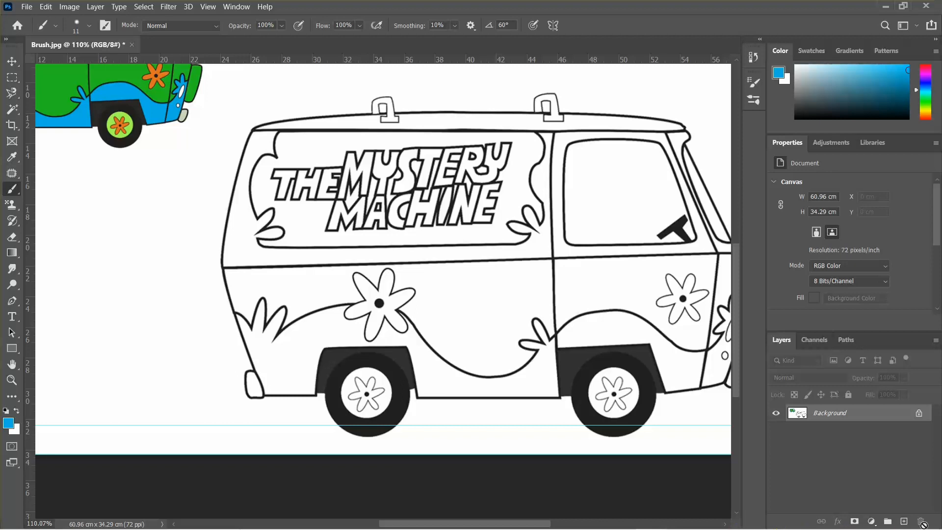
# Add a new layer above the Background and rename it blue
pyautogui.click(904, 522)
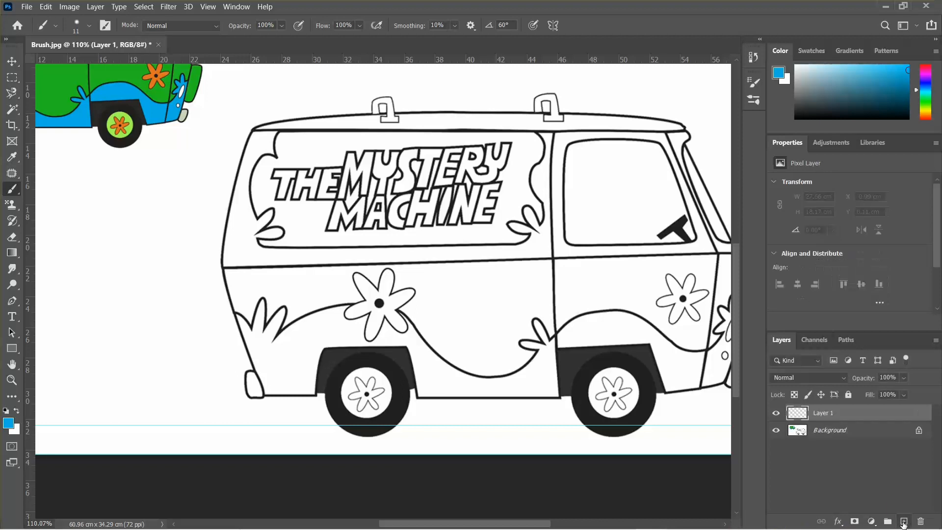
pyautogui.doubleClick(821, 414)
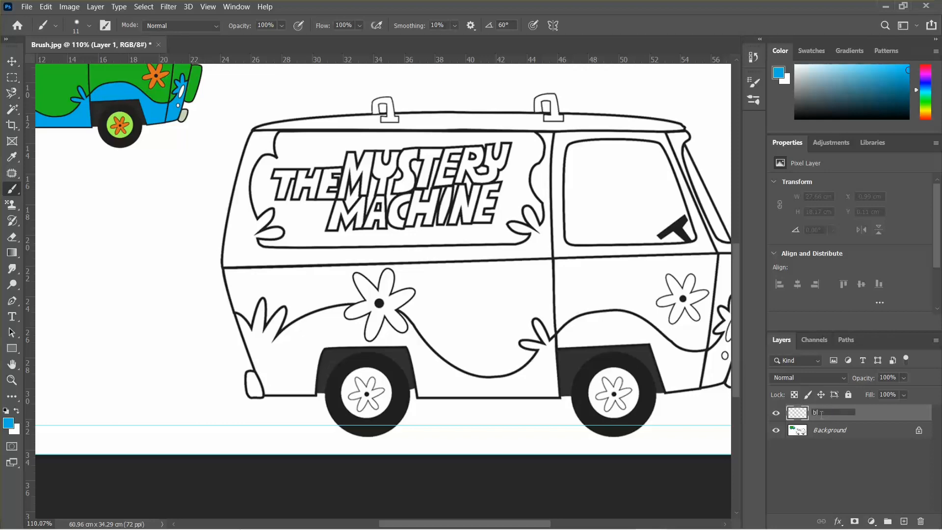
pyautogui.press('Return')
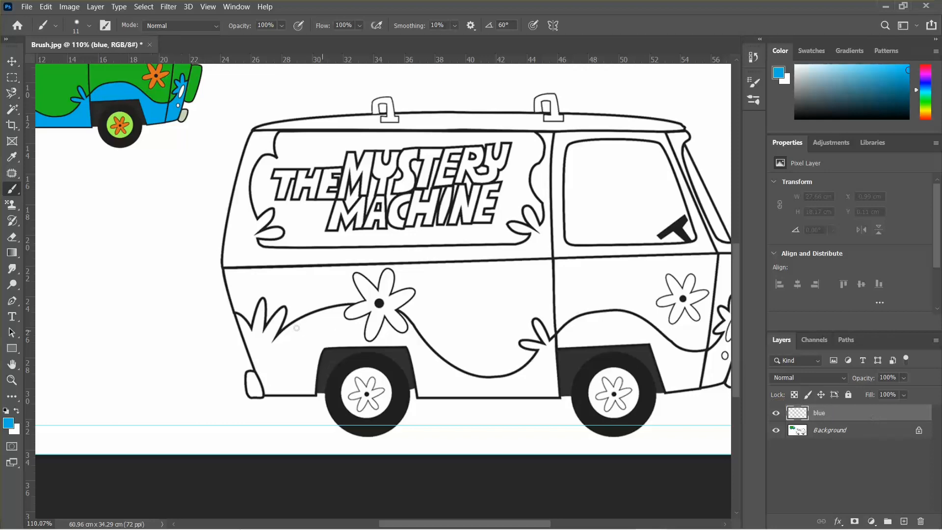
# Paint a blue patch in front of the rear wheel arch on the blue layer with a 16 px brush
pyautogui.scroll(4, 296, 327)
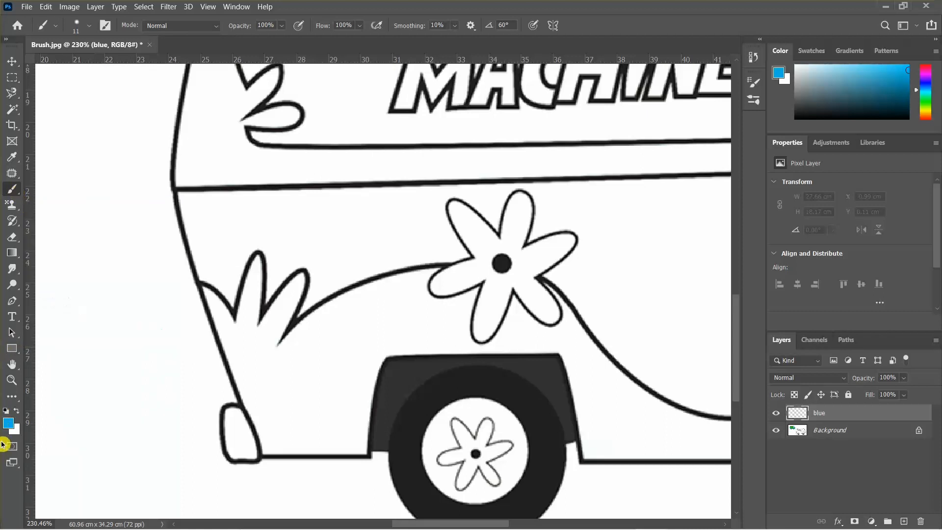
pyautogui.click(8, 422)
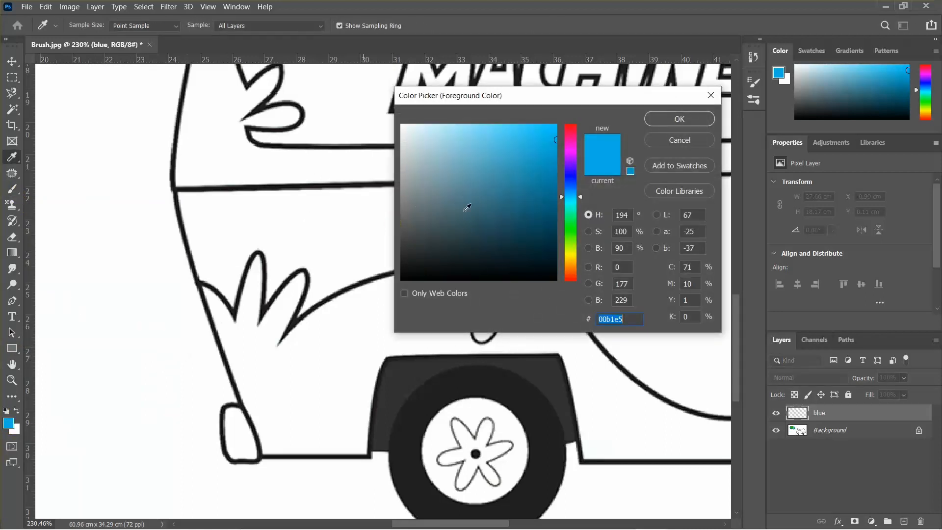
pyautogui.click(679, 126)
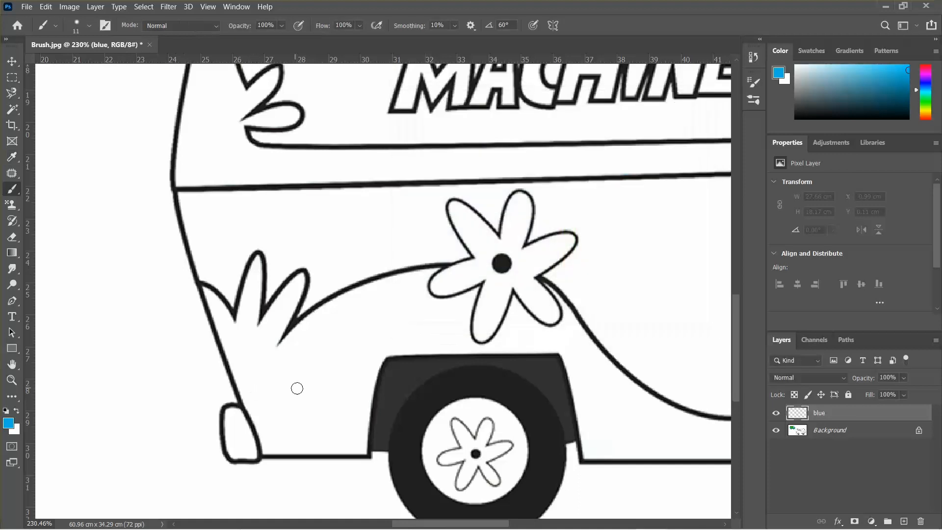
pyautogui.moveTo(299, 390)
pyautogui.mouseDown()
pyautogui.moveTo(318, 363)
pyautogui.moveTo(320, 375)
pyautogui.moveTo(350, 377)
pyautogui.mouseUp()
pyautogui.moveTo(330, 368)
pyautogui.mouseDown()
pyautogui.moveTo(340, 333)
pyautogui.moveTo(309, 356)
pyautogui.moveTo(328, 392)
pyautogui.moveTo(343, 373)
pyautogui.moveTo(269, 369)
pyautogui.moveTo(275, 416)
pyautogui.moveTo(312, 419)
pyautogui.moveTo(273, 394)
pyautogui.moveTo(276, 411)
pyautogui.moveTo(248, 354)
pyautogui.moveTo(252, 387)
pyautogui.moveTo(282, 431)
pyautogui.moveTo(300, 439)
pyautogui.mouseUp()
pyautogui.scroll(4, 242, 428)
pyautogui.scroll(-5, 301, 436)
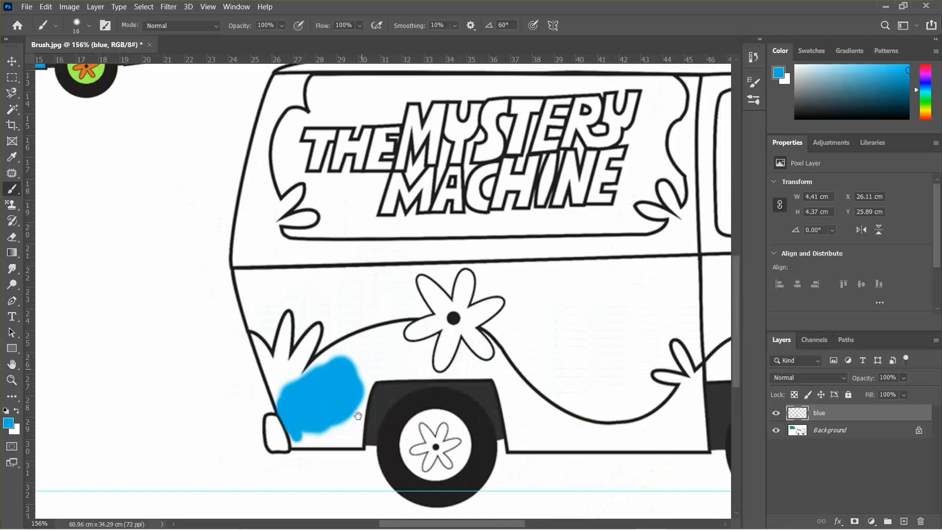
pyautogui.scroll(3, 315, 481)
pyautogui.scroll(-2, 316, 481)
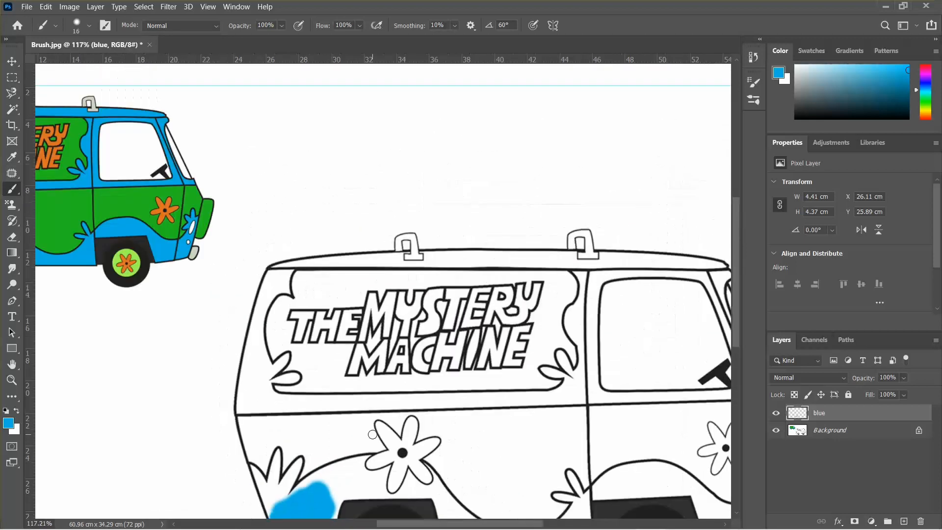
pyautogui.moveTo(372, 434); pyautogui.dragTo(418, 378)
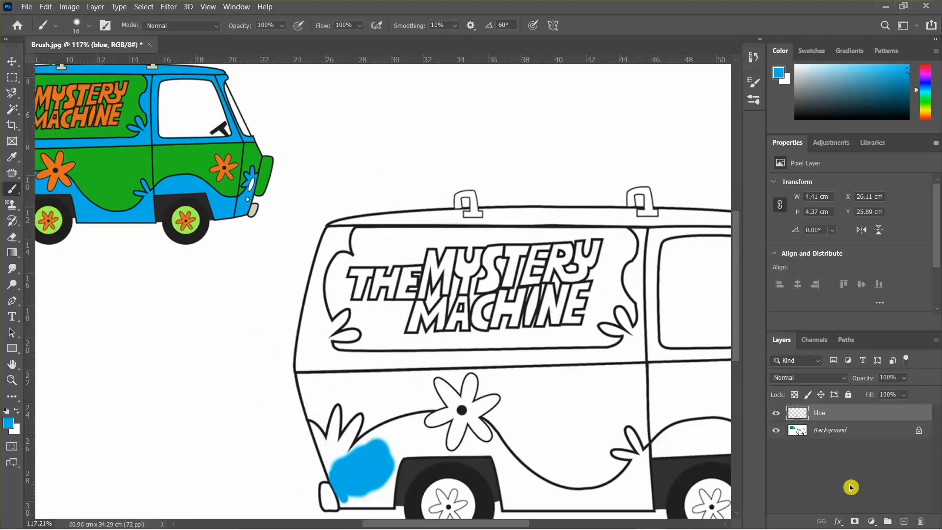
pyautogui.click(897, 517)
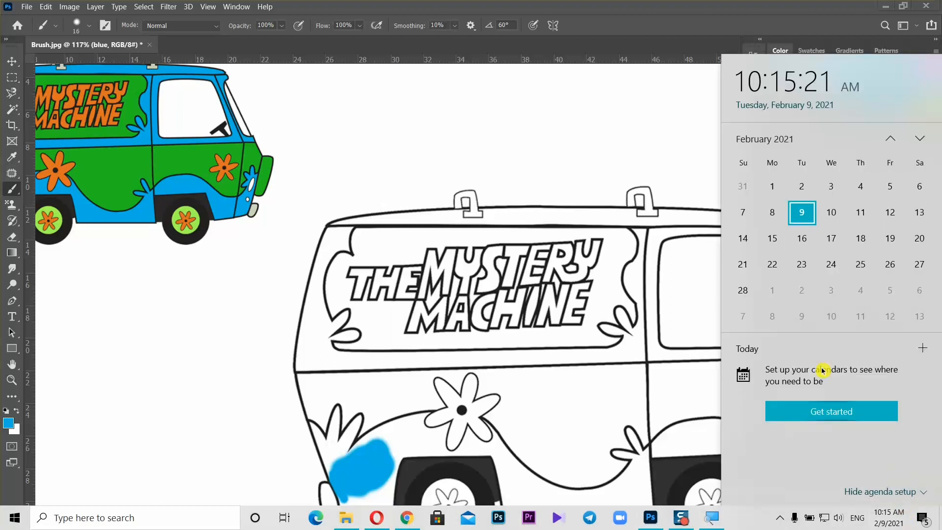
# Add a new layer above the blue layer and rename it green
pyautogui.click(687, 160)
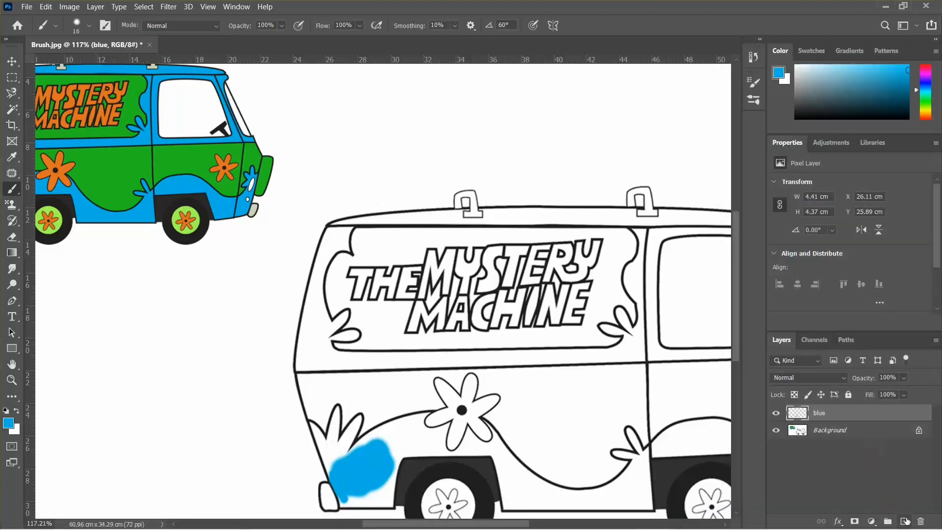
pyautogui.click(886, 516)
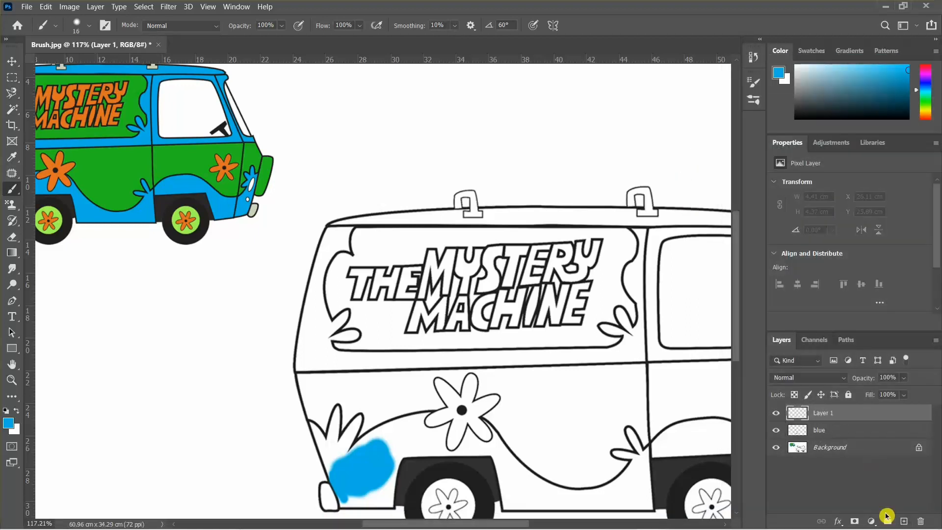
pyautogui.doubleClick(823, 413)
pyautogui.press('Return')
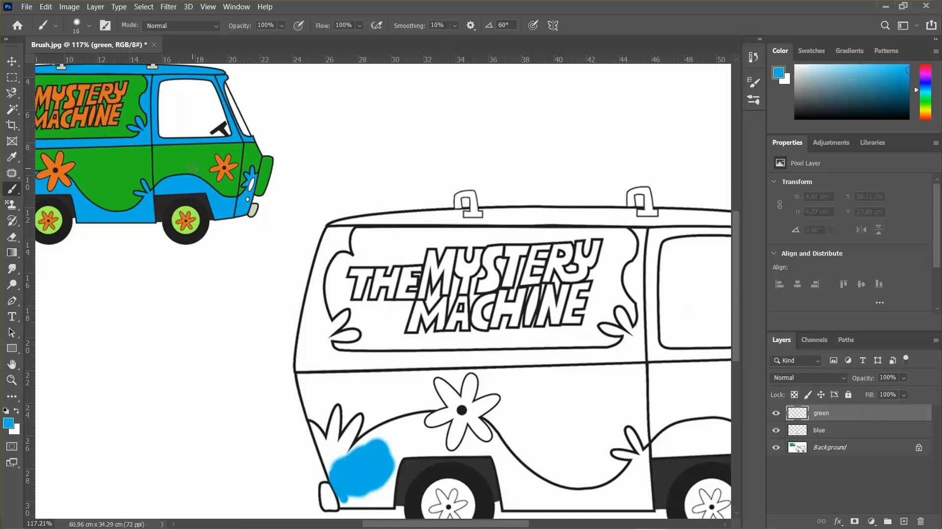
# Sample the reference van's green (22bd21) as the foreground colour and paint a green patch on the side panel
pyautogui.click(8, 425)
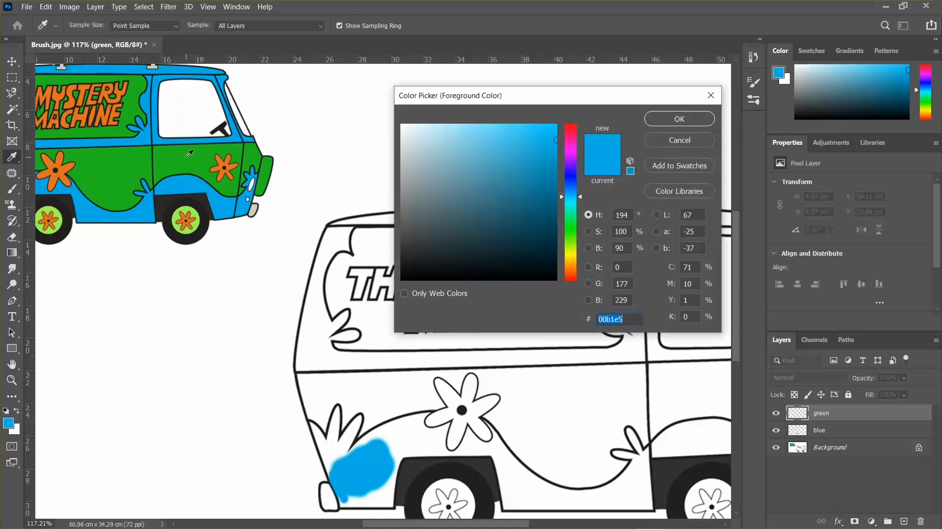
pyautogui.click(188, 156)
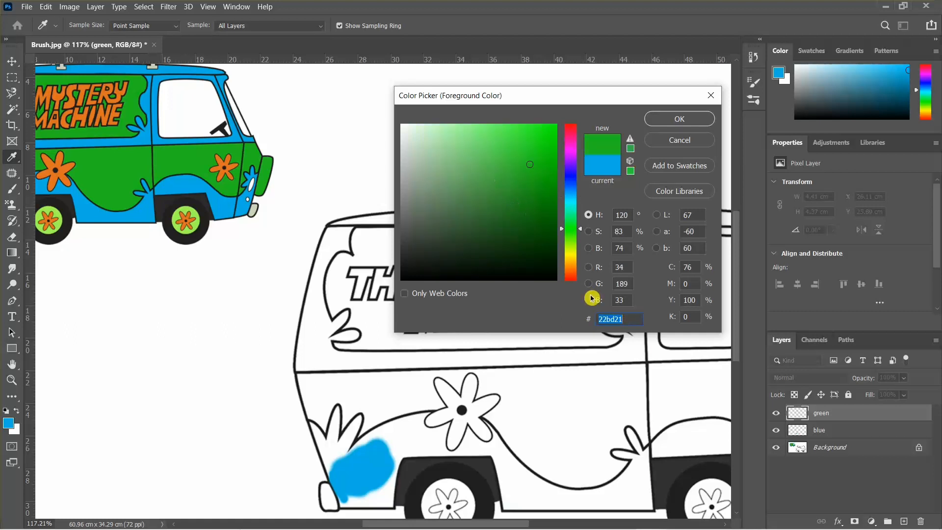
pyautogui.click(682, 118)
pyautogui.moveTo(376, 398)
pyautogui.mouseDown()
pyautogui.moveTo(399, 384)
pyautogui.moveTo(346, 389)
pyautogui.mouseUp()
pyautogui.scroll(1, 377, 391)
pyautogui.scroll(4, 377, 390)
pyautogui.scroll(5, 344, 389)
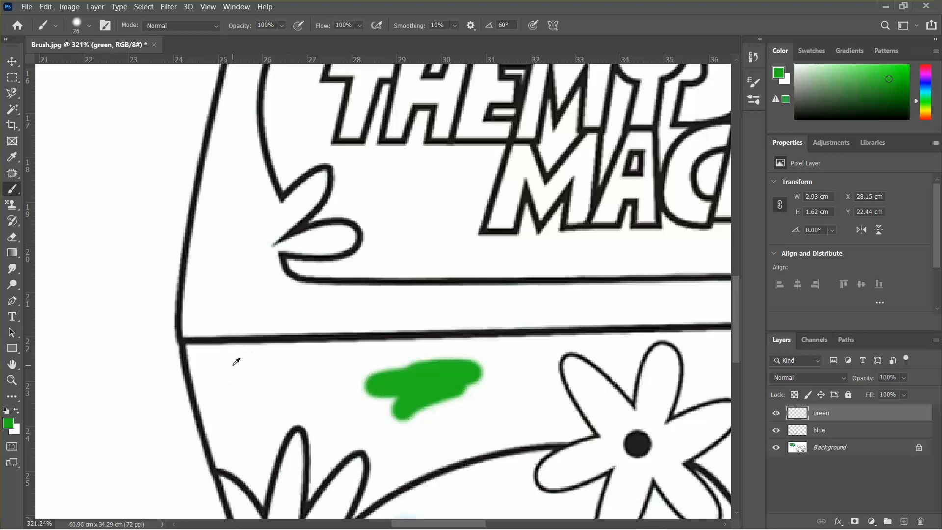
# Shrink the brush to 16 px and paint a straight green line along the side panel's upper edge plus a short stroke
pyautogui.press('[')
pyautogui.click(216, 354)
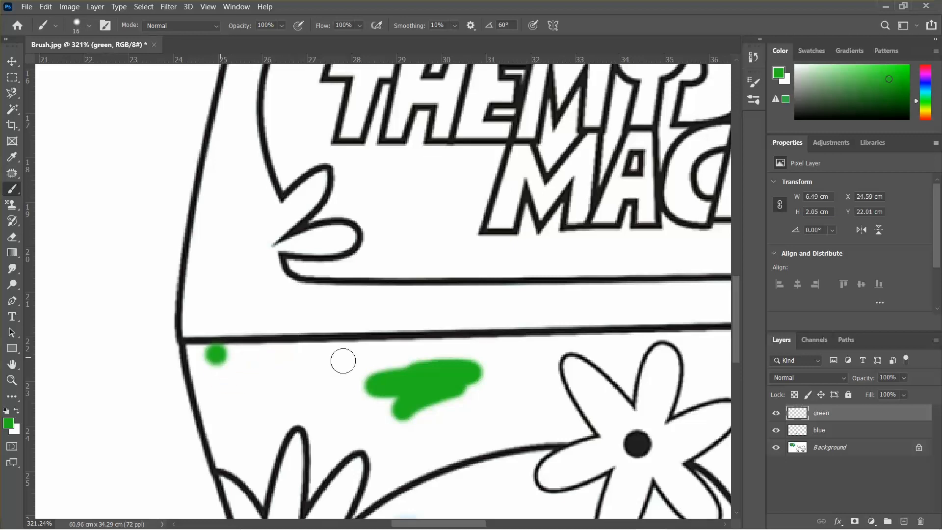
pyautogui.keyDown('shift'); pyautogui.click(536, 347); pyautogui.keyUp('shift')
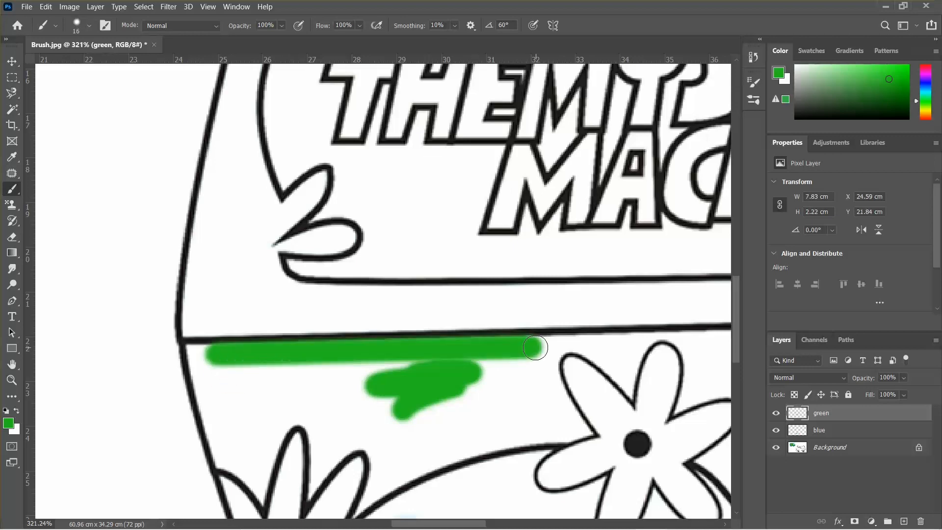
pyautogui.scroll(-5, 535, 347)
pyautogui.scroll(5, 492, 381)
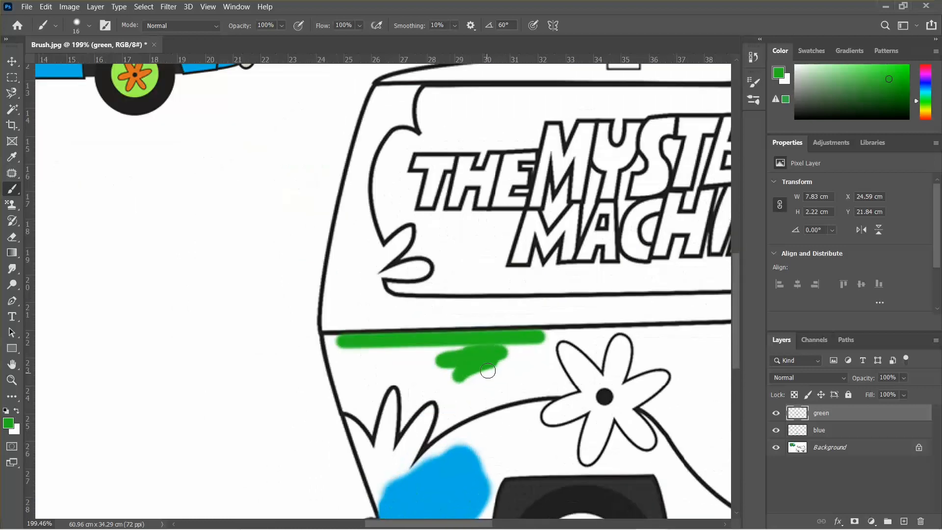
pyautogui.moveTo(504, 350)
pyautogui.mouseDown()
pyautogui.moveTo(497, 370)
pyautogui.moveTo(432, 373)
pyautogui.moveTo(517, 353)
pyautogui.mouseUp()
pyautogui.keyDown('alt'); pyautogui.rightClick(496, 375); pyautogui.keyUp('alt')
pyautogui.scroll(-5, 486, 358)
pyautogui.scroll(-2, 482, 358)
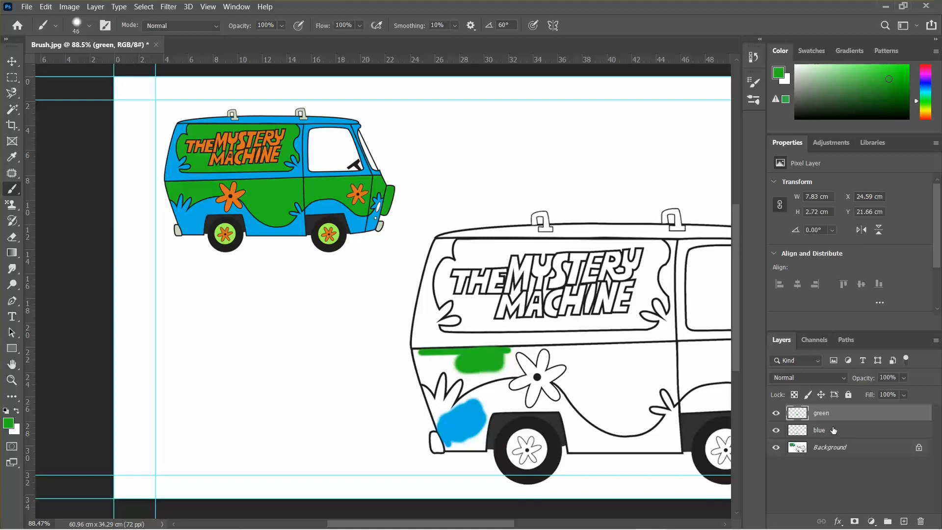
pyautogui.scroll(-2, 591, 357)
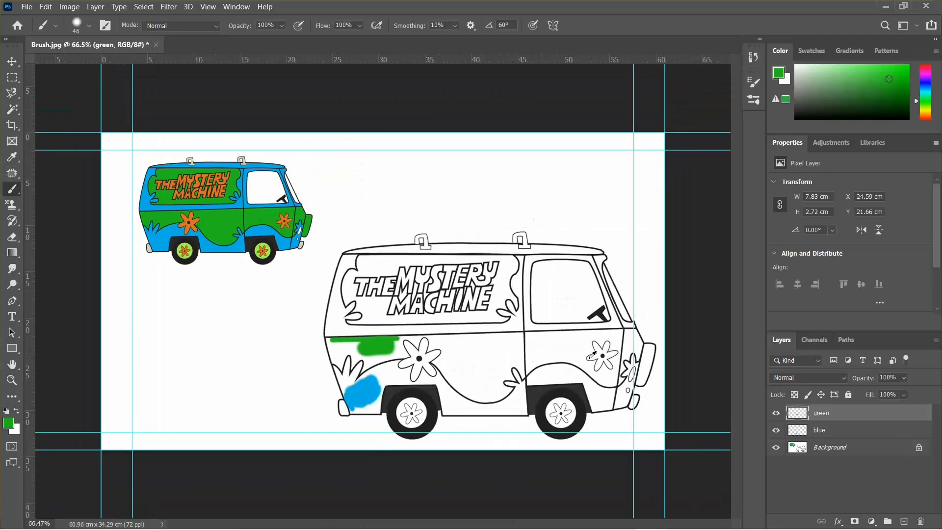
pyautogui.scroll(1, 522, 349)
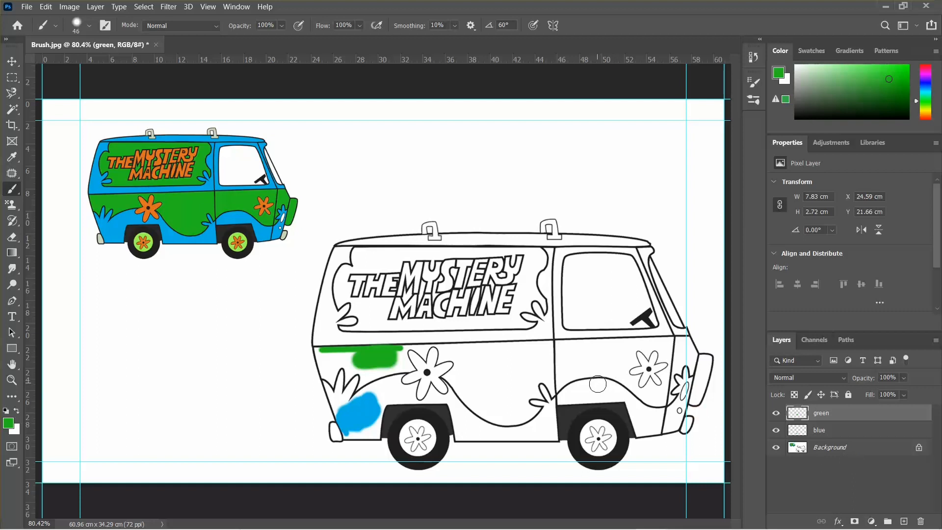
pyautogui.moveTo(694, 524)
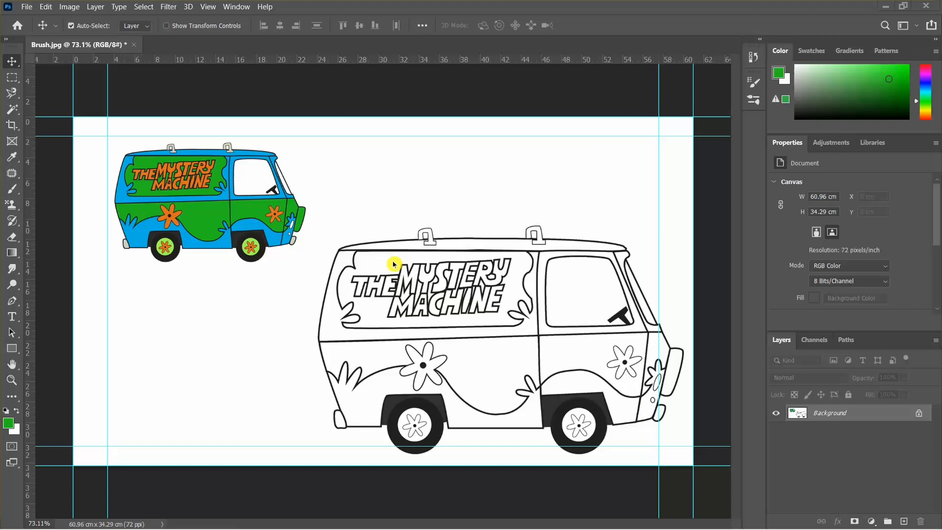
# Select the lower body panel around the rear wheel arch with the Quick Selection Tool
pyautogui.scroll(4, 486, 319)
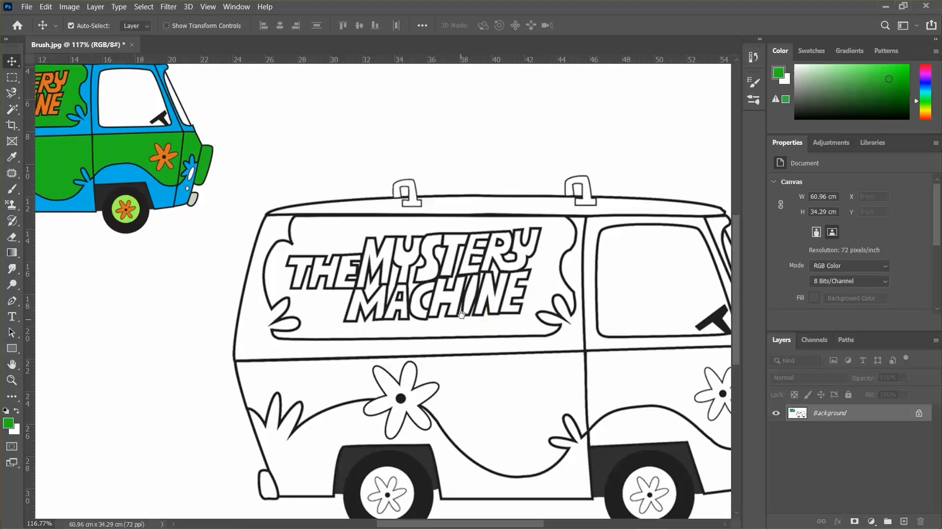
pyautogui.moveTo(461, 314); pyautogui.dragTo(371, 271)
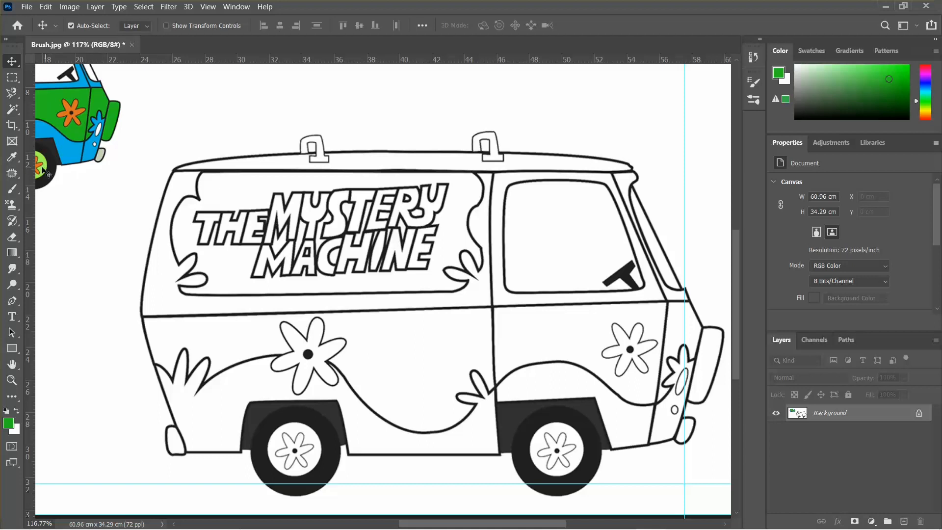
pyautogui.click(13, 109)
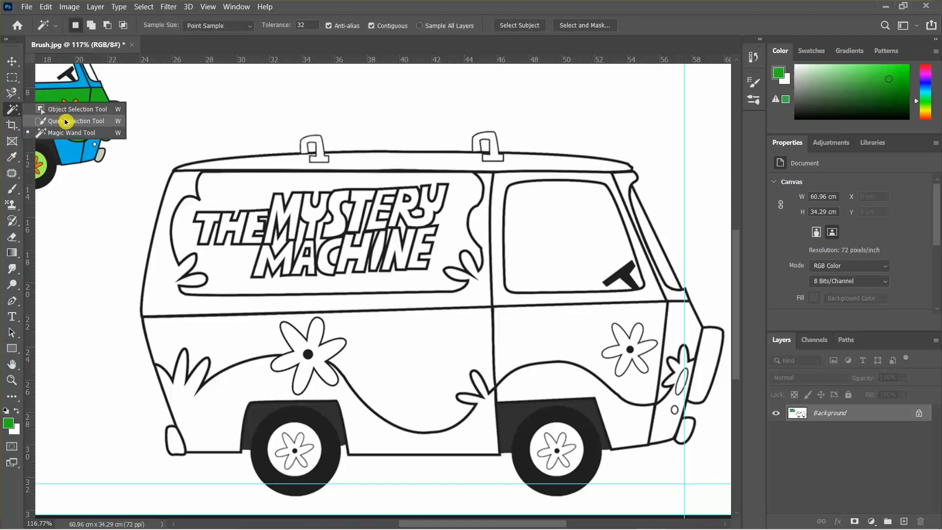
pyautogui.click(66, 122)
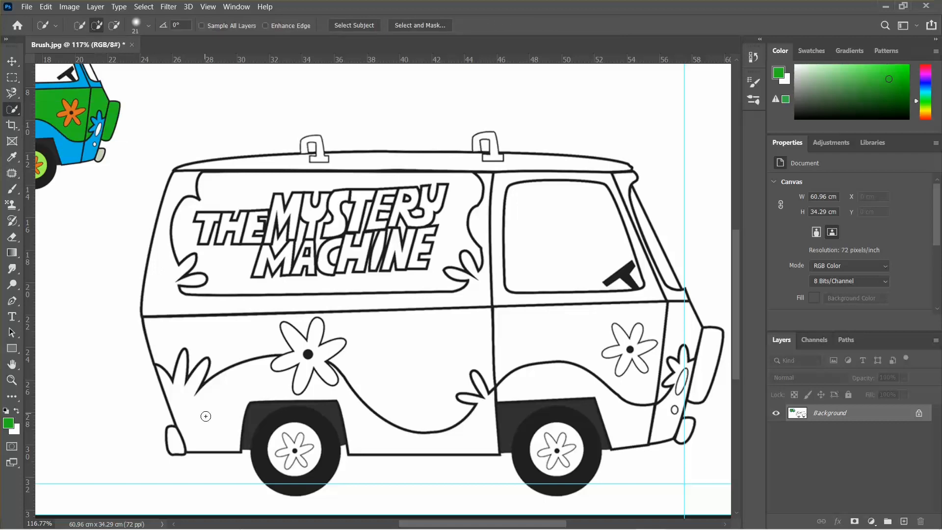
pyautogui.moveTo(203, 423); pyautogui.dragTo(270, 415)
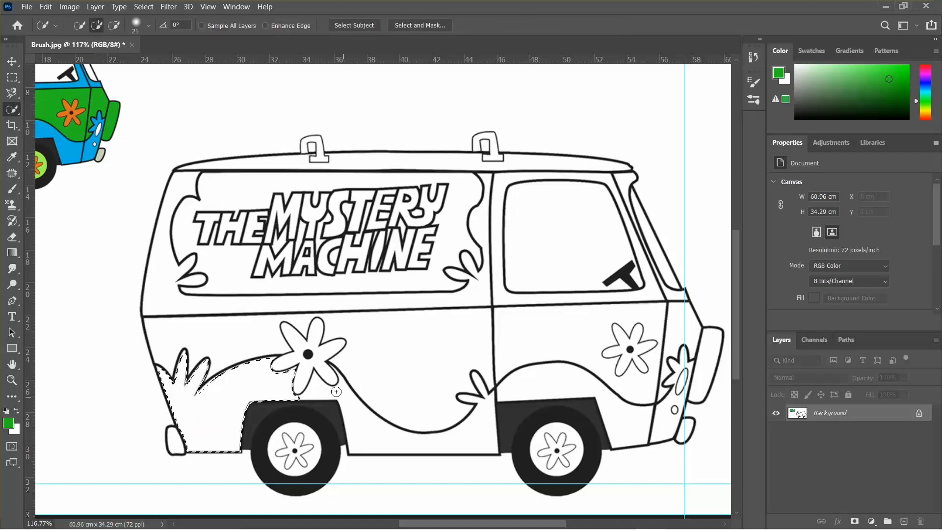
pyautogui.moveTo(338, 394); pyautogui.dragTo(469, 442)
pyautogui.scroll(5, 435, 436)
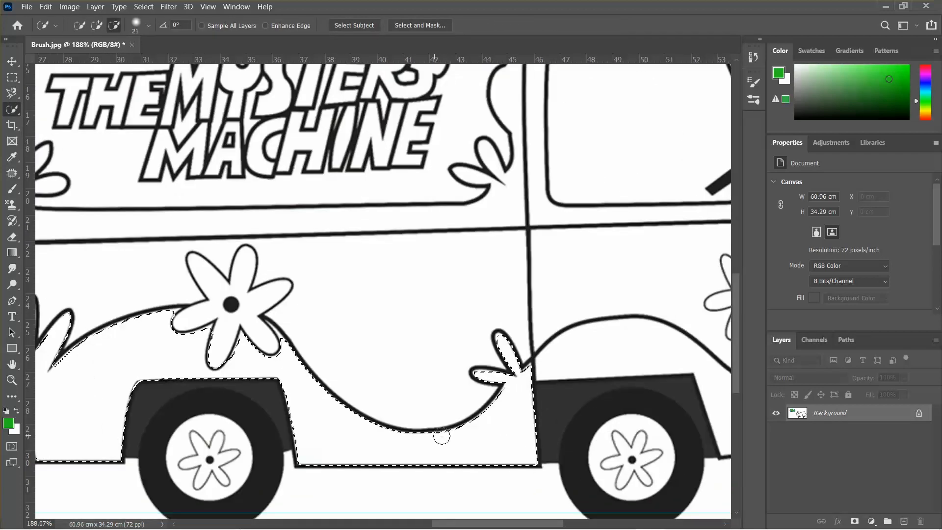
pyautogui.scroll(-5, 194, 353)
pyautogui.scroll(5, 194, 354)
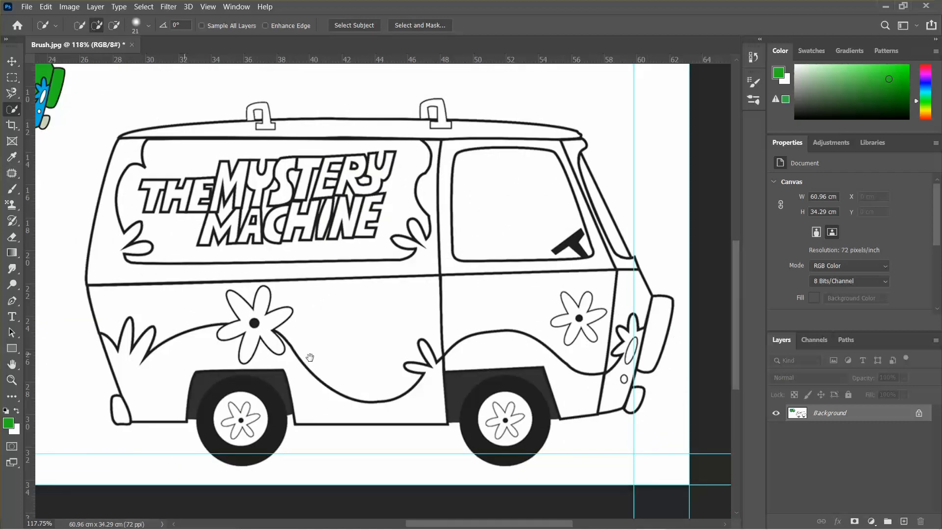
pyautogui.scroll(-6, 275, 358)
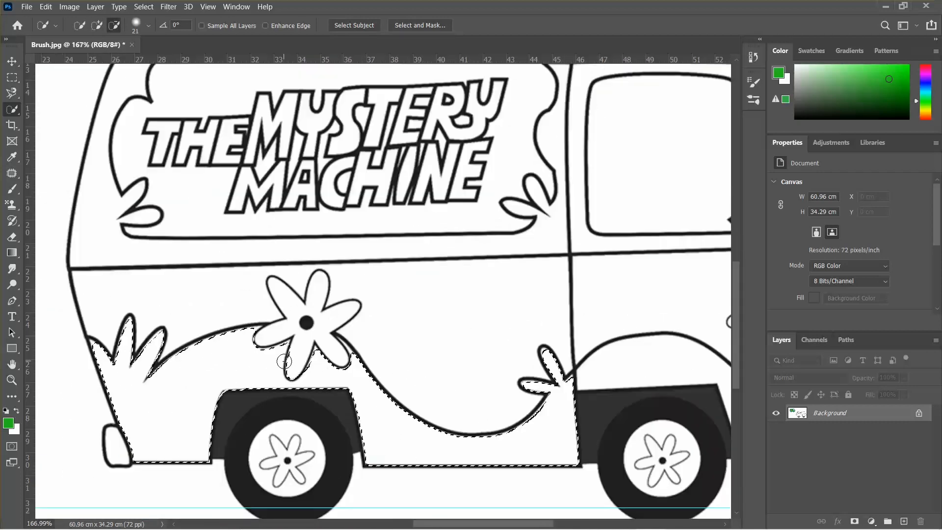
pyautogui.scroll(3, 343, 376)
pyautogui.moveTo(343, 377); pyautogui.dragTo(351, 377)
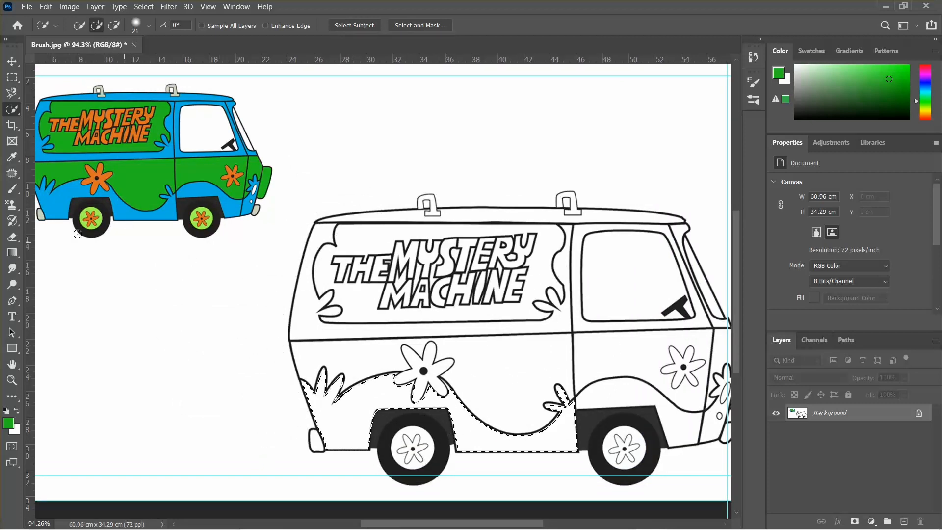
# Switch to the Brush tool and sample the reference van's blue as the foreground colour
pyautogui.click(12, 189)
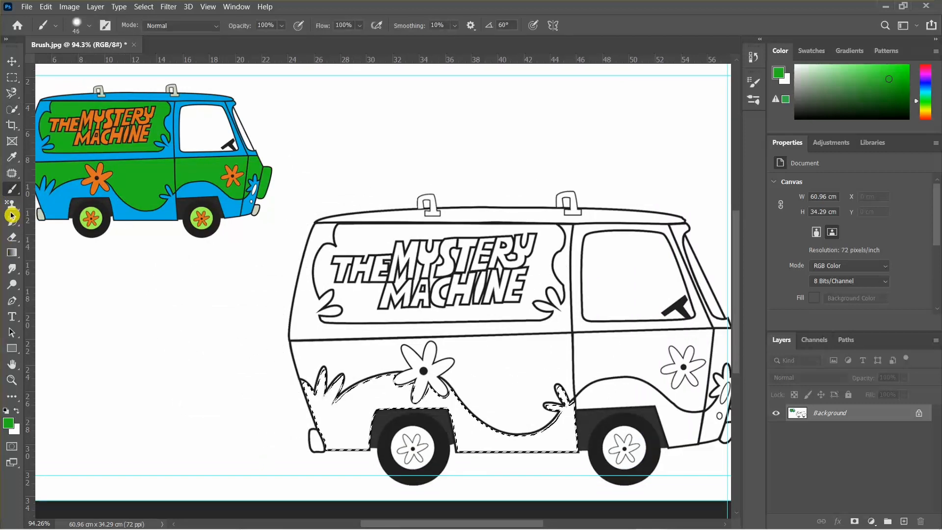
pyautogui.click(9, 423)
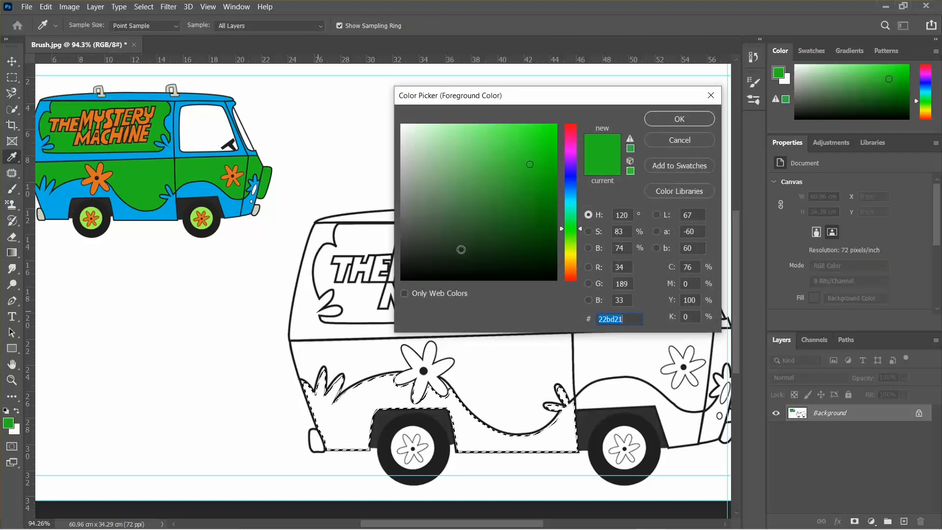
pyautogui.moveTo(543, 99); pyautogui.dragTo(492, 115)
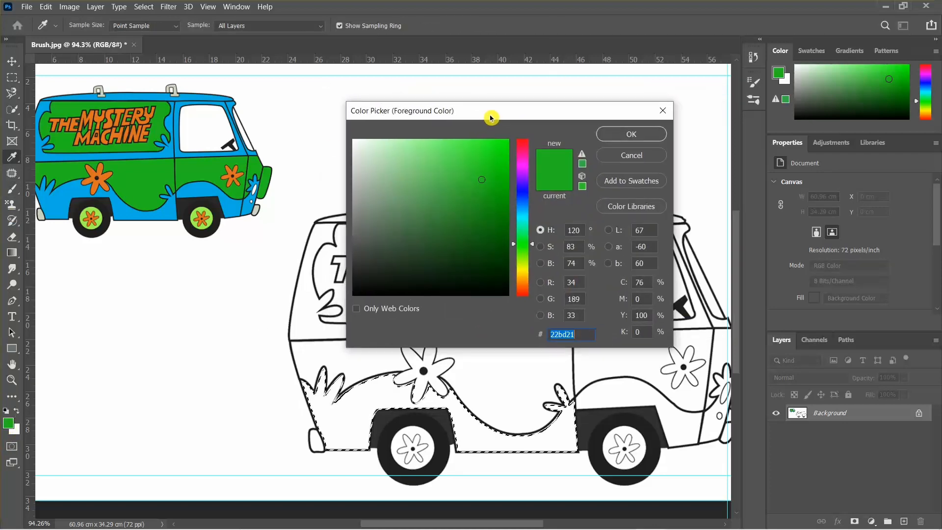
pyautogui.click(201, 186)
pyautogui.click(627, 134)
# Enlarge the brush to about 438 px, paint blue over the selected panel, and deselect
pyautogui.scroll(3, 417, 414)
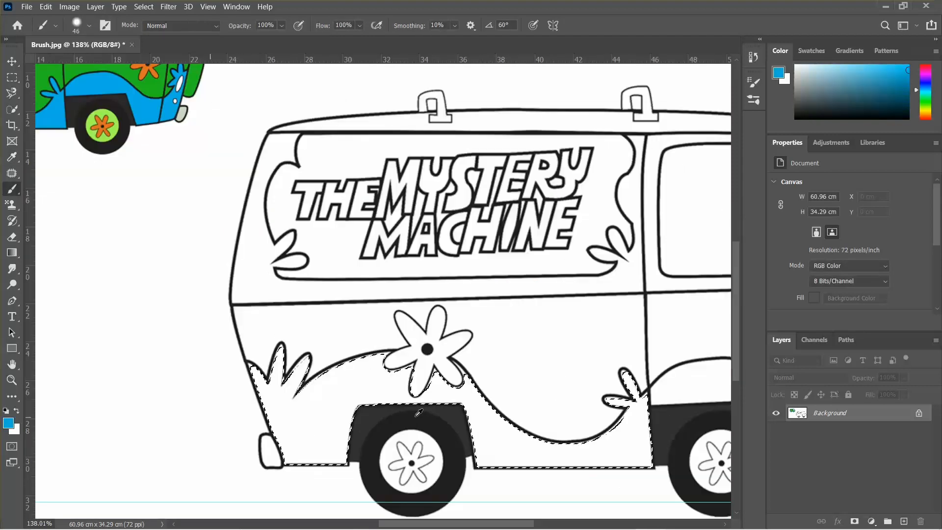
pyautogui.moveTo(395, 393)
pyautogui.mouseDown()
pyautogui.moveTo(292, 365)
pyautogui.moveTo(355, 383)
pyautogui.moveTo(398, 371)
pyautogui.moveTo(428, 525)
pyautogui.mouseUp()
pyautogui.scroll(-3, 399, 365)
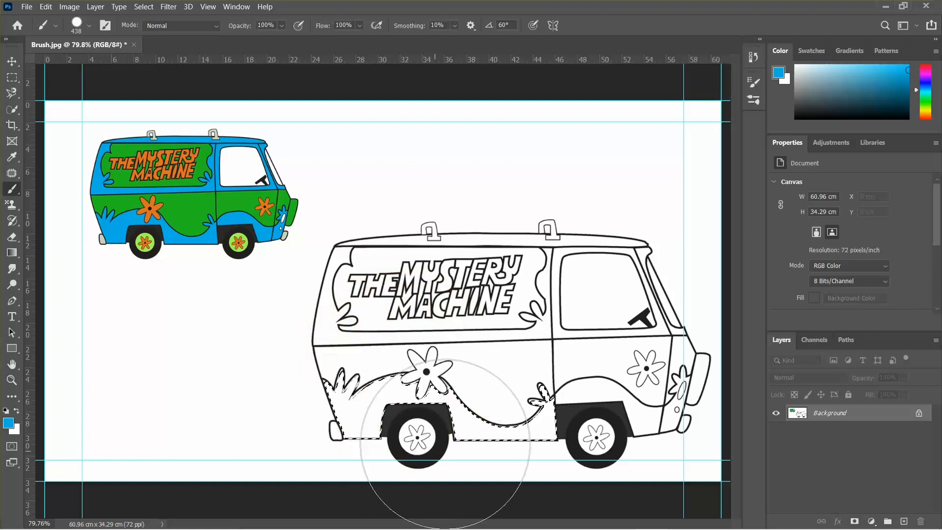
pyautogui.moveTo(510, 412); pyautogui.dragTo(367, 416)
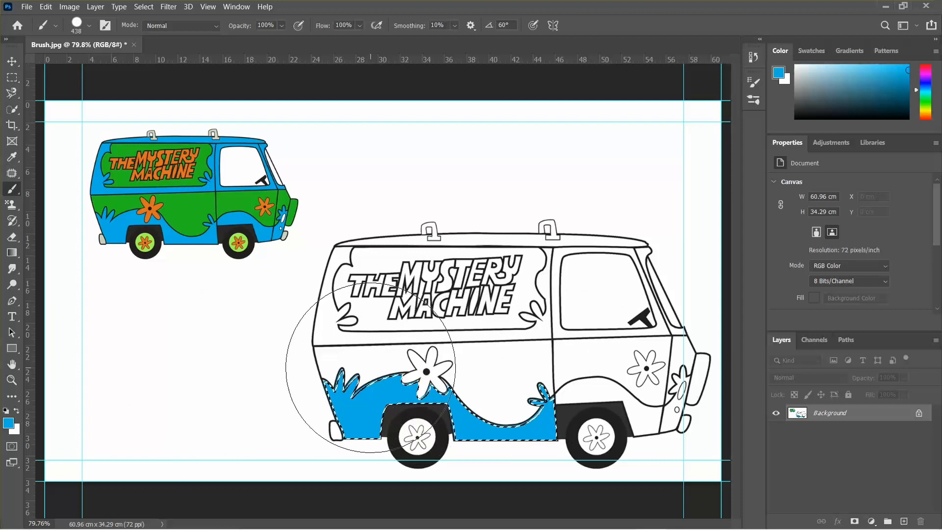
pyautogui.hotkey('ctrl', 'd')
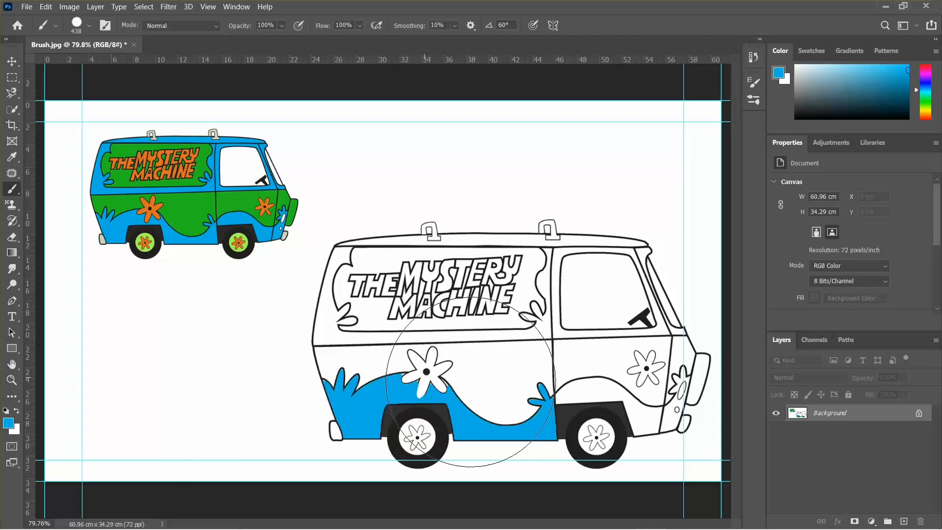
pyautogui.hotkey('ctrl', 'z')
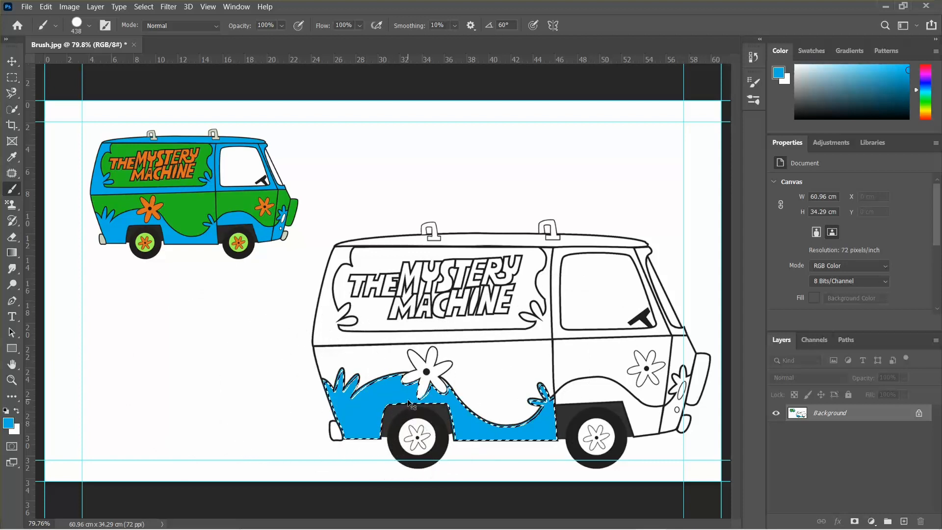
pyautogui.hotkey('ctrl', 'd')
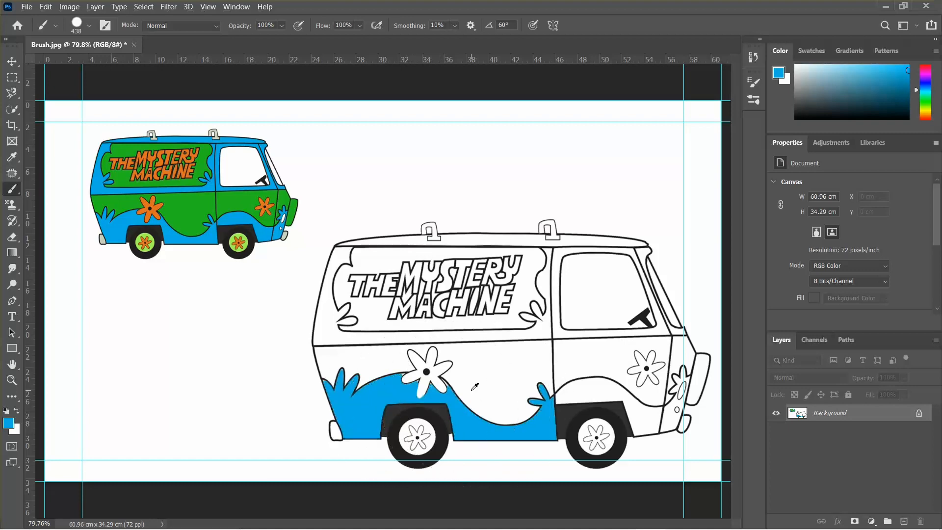
# Shrink the brush to about 4 px and paint blue into the gaps between the flower petal and the outline
pyautogui.scroll(10, 469, 385)
pyautogui.moveTo(426, 379); pyautogui.dragTo(296, 382)
pyautogui.scroll(6, 442, 358)
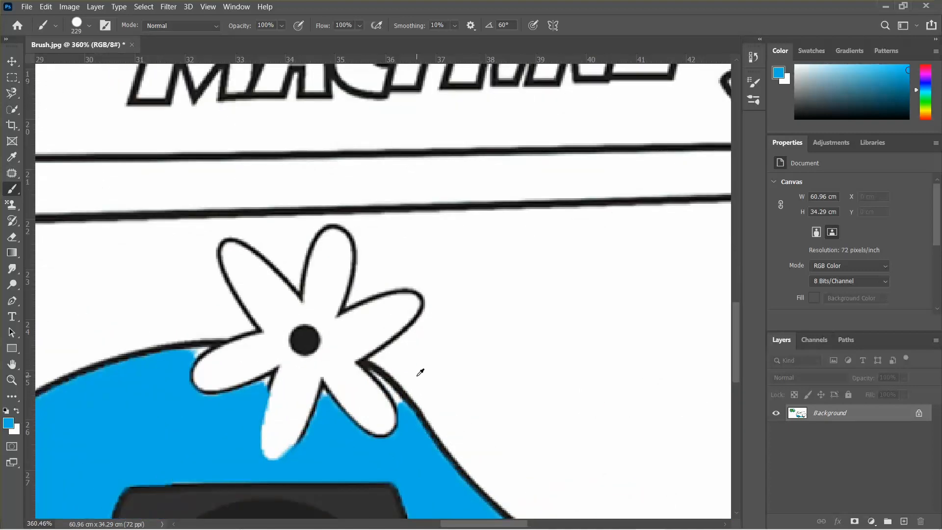
pyautogui.moveTo(416, 377); pyautogui.dragTo(211, 390)
pyautogui.moveTo(446, 381); pyautogui.dragTo(380, 390)
pyautogui.scroll(8, 433, 401)
pyautogui.moveTo(434, 401); pyautogui.dragTo(428, 401)
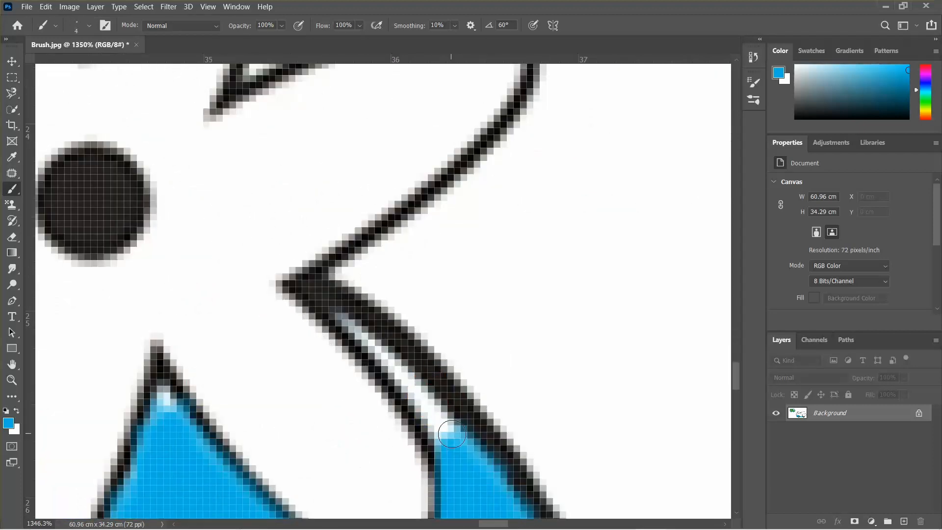
pyautogui.moveTo(449, 436); pyautogui.dragTo(376, 347)
pyautogui.moveTo(405, 377); pyautogui.dragTo(345, 319)
pyautogui.scroll(-3, 349, 327)
pyautogui.scroll(-2, 346, 328)
pyautogui.scroll(4, 304, 344)
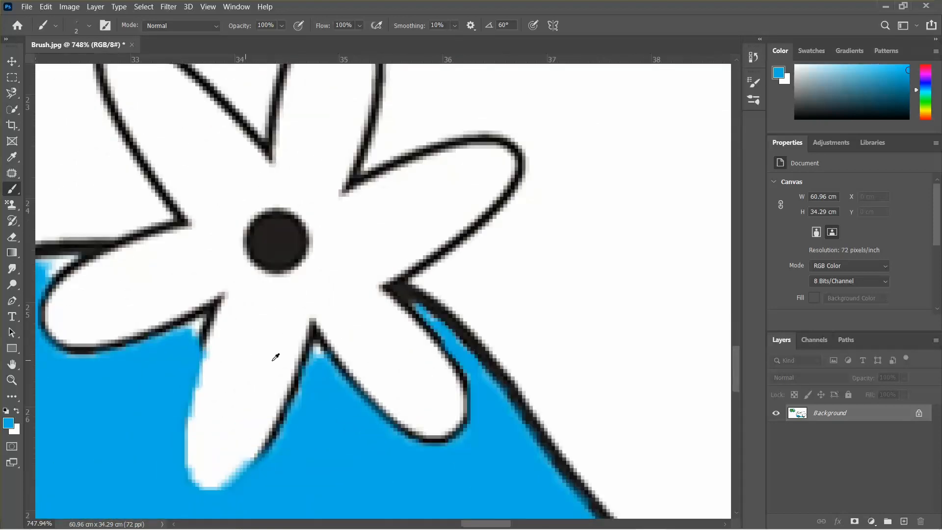
pyautogui.scroll(-8, 335, 354)
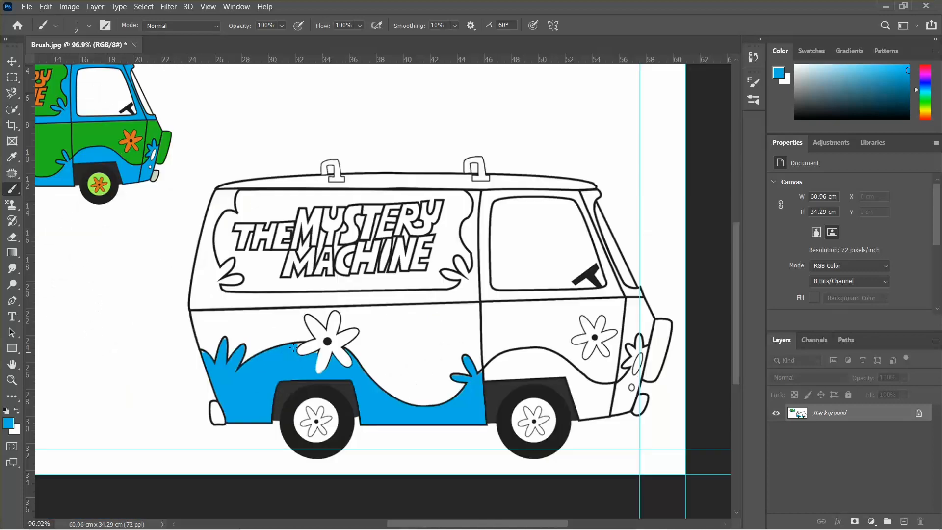
# Add a new empty layer and name it "green"
pyautogui.click(12, 109)
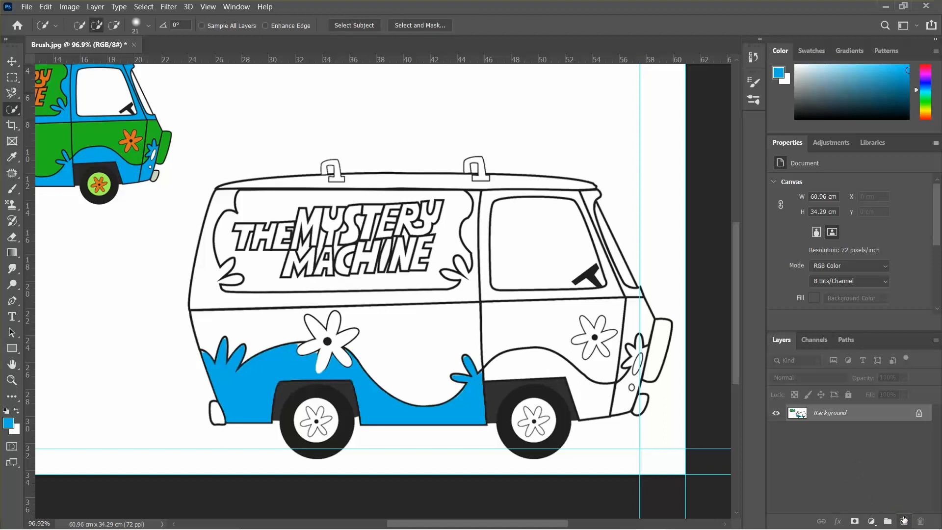
pyautogui.click(904, 521)
pyautogui.doubleClick(824, 412)
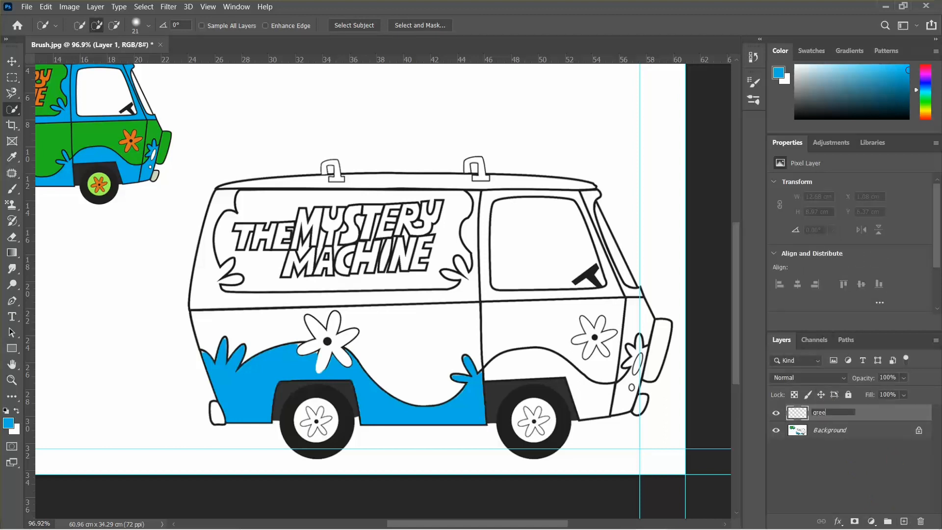
pyautogui.press('Return')
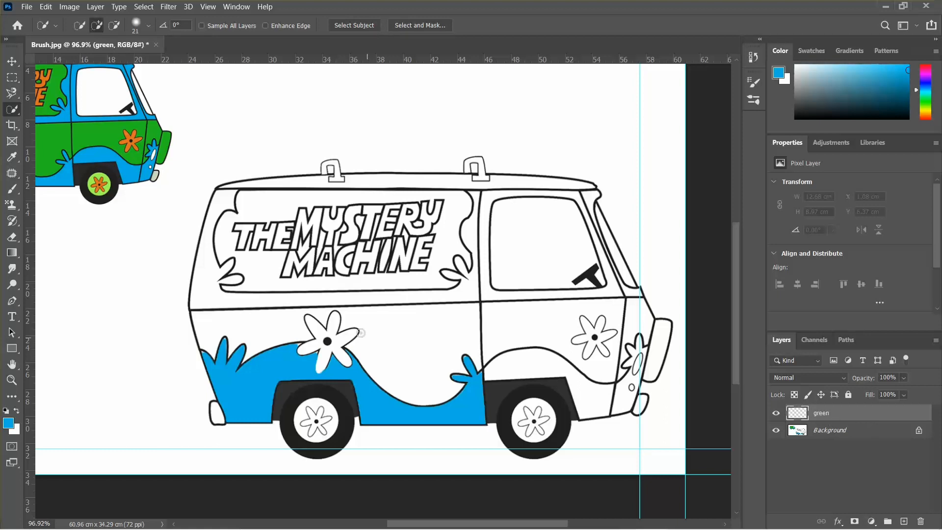
pyautogui.click(838, 431)
pyautogui.moveTo(237, 320); pyautogui.dragTo(410, 326)
pyautogui.click(834, 412)
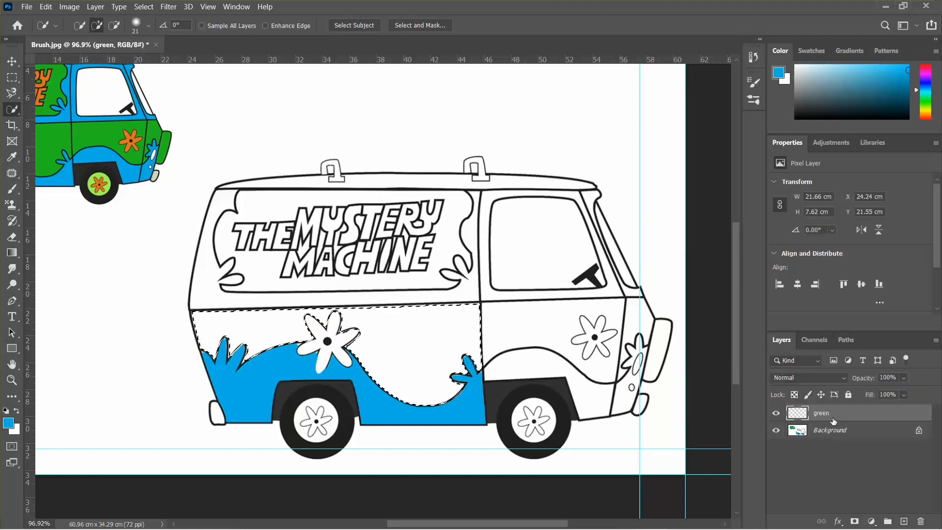
pyautogui.click(844, 433)
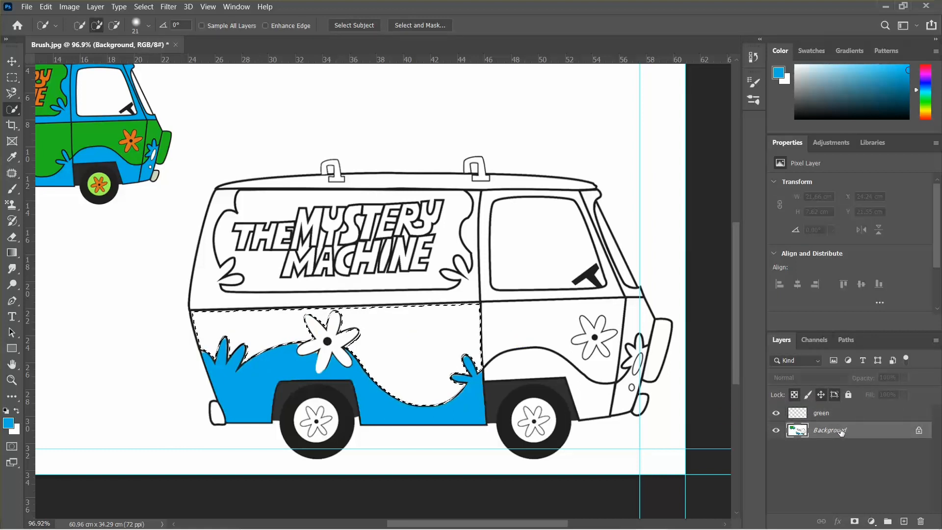
pyautogui.click(799, 415)
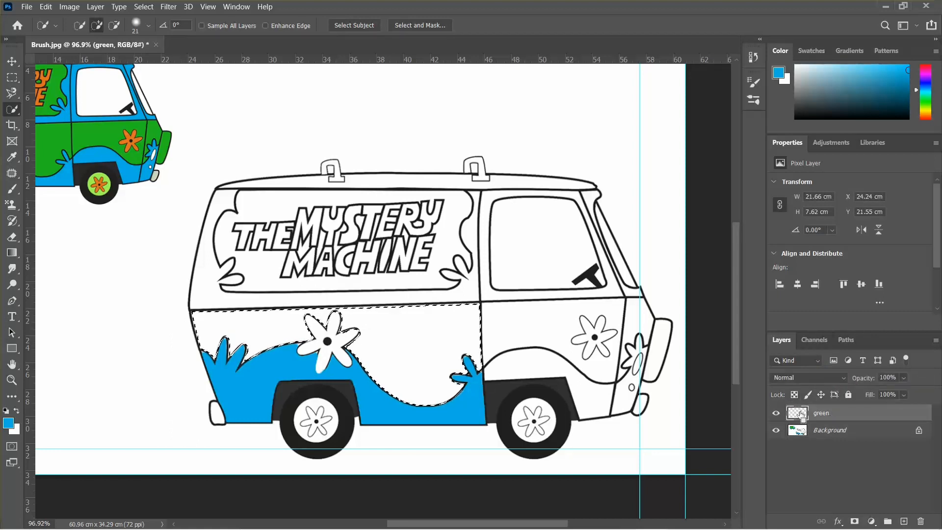
pyautogui.hotkey('ctrl', 'd')
pyautogui.moveTo(451, 336); pyautogui.dragTo(344, 334)
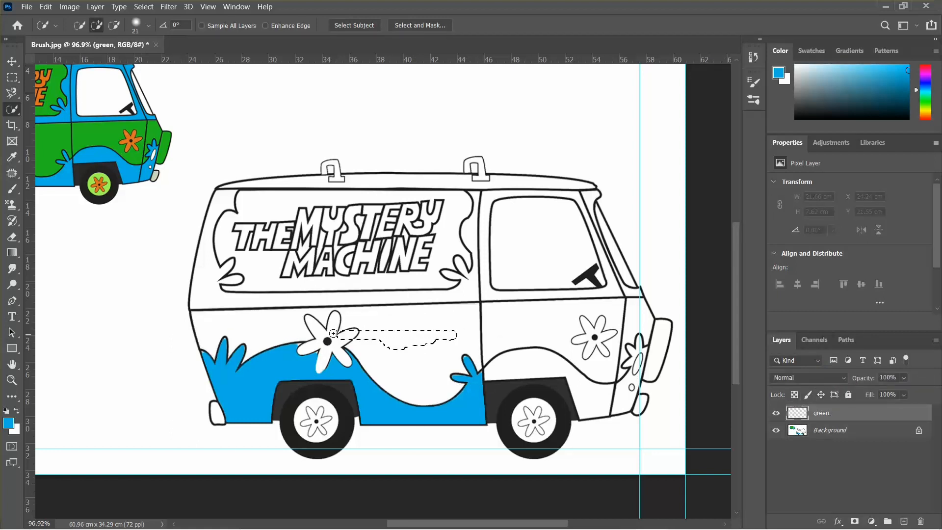
pyautogui.hotkey('ctrl', 'd')
pyautogui.click(776, 430)
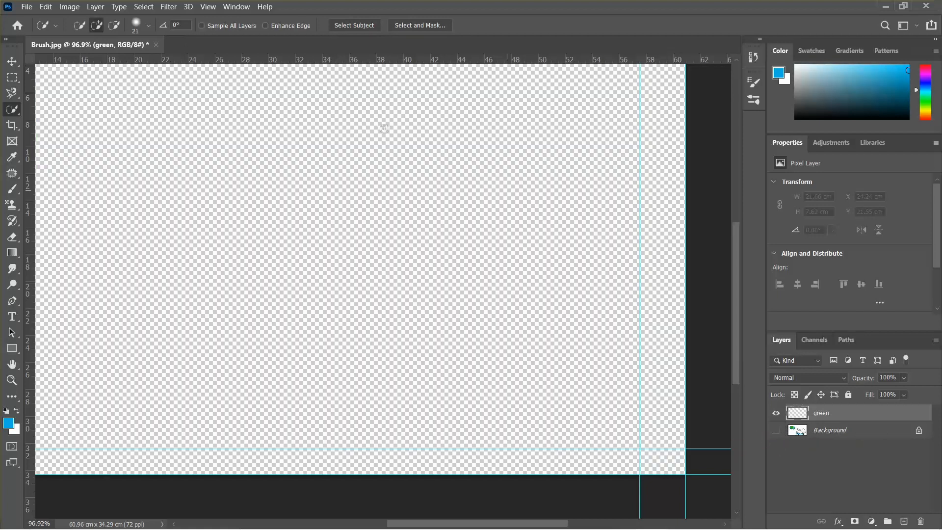
pyautogui.click(775, 430)
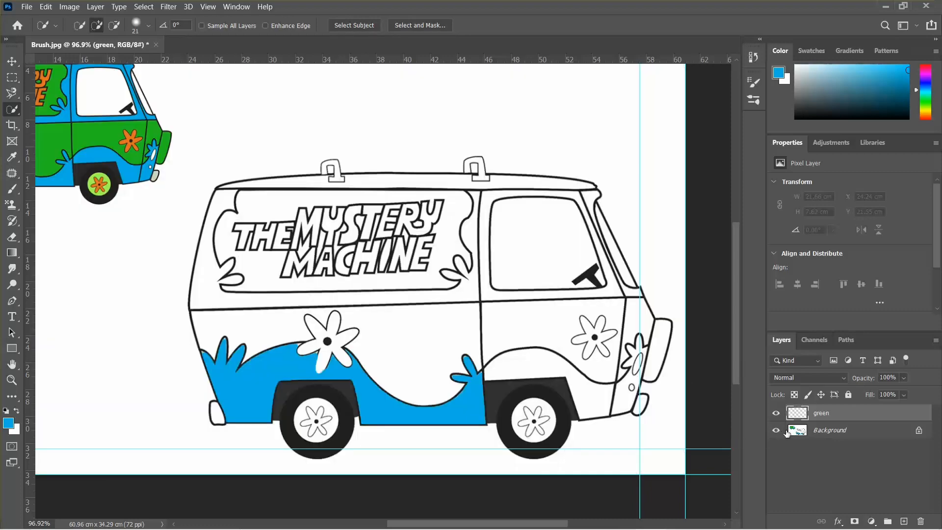
# On the Background layer, quick-select the upper body panel above the blue wave, then make the green layer active
pyautogui.click(823, 431)
pyautogui.click(415, 338)
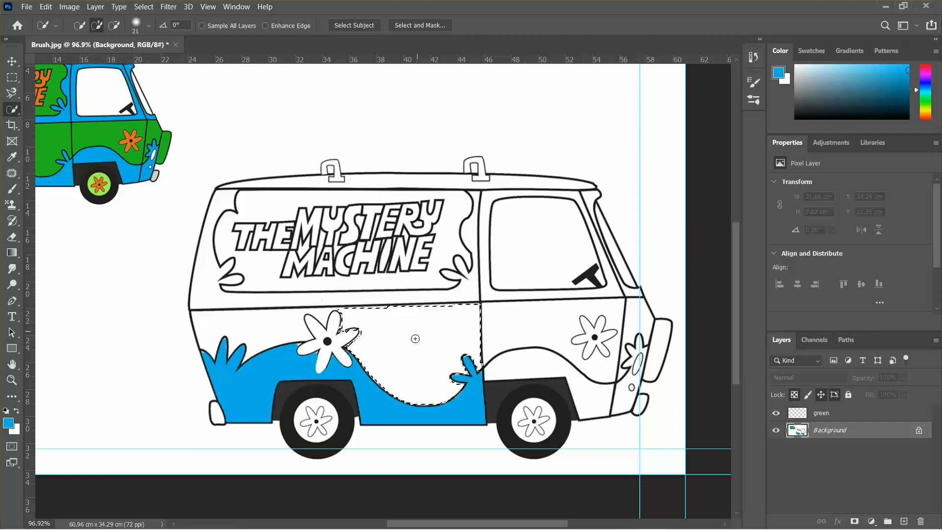
pyautogui.click(240, 342)
pyautogui.scroll(3, 351, 328)
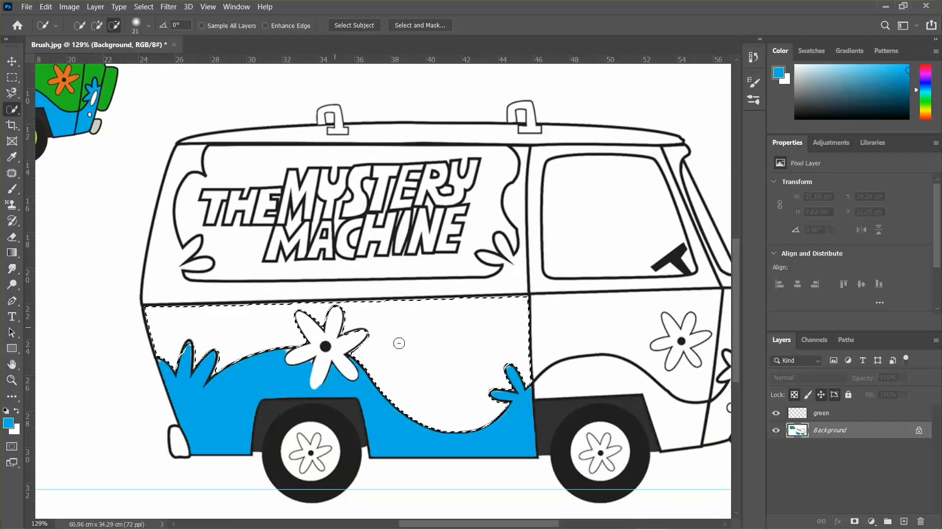
pyautogui.click(861, 416)
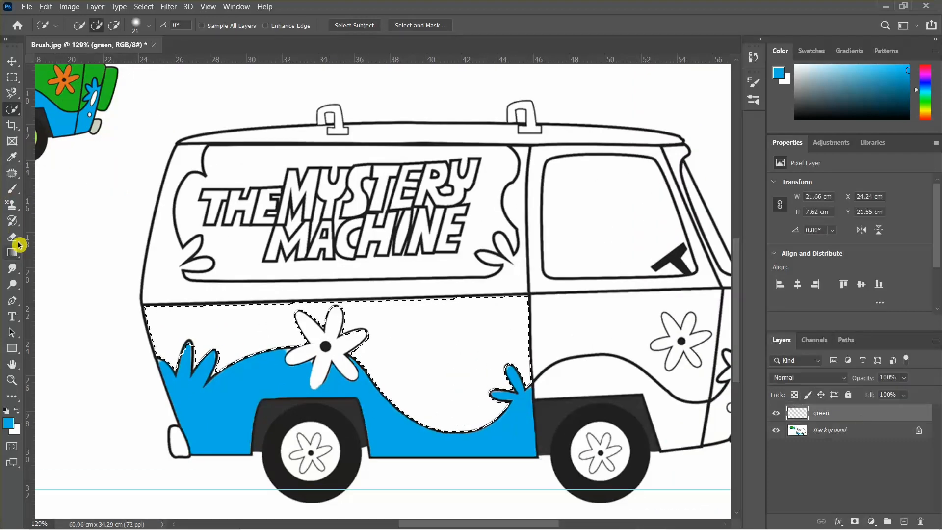
# Switch to the Brush tool and sample the reference van's green (22bd21) as the foreground colour
pyautogui.click(11, 190)
pyautogui.click(12, 424)
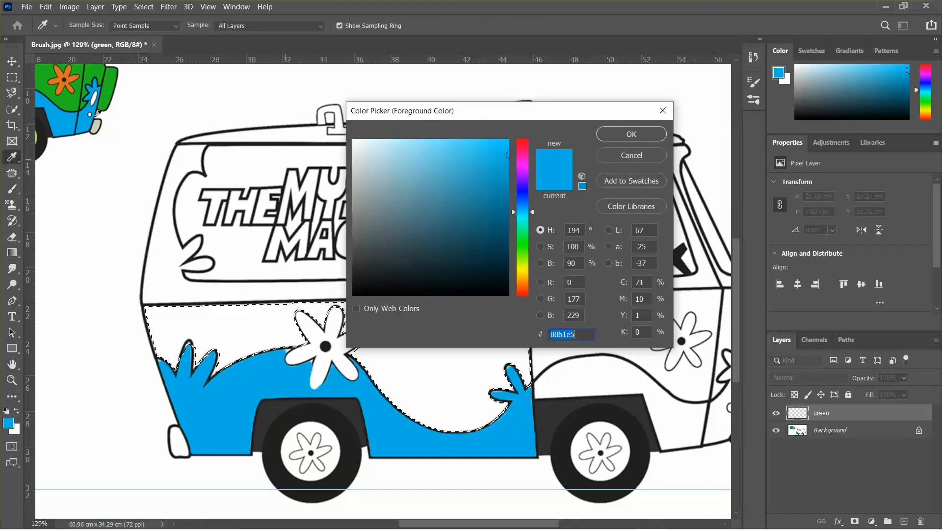
pyautogui.click(52, 91)
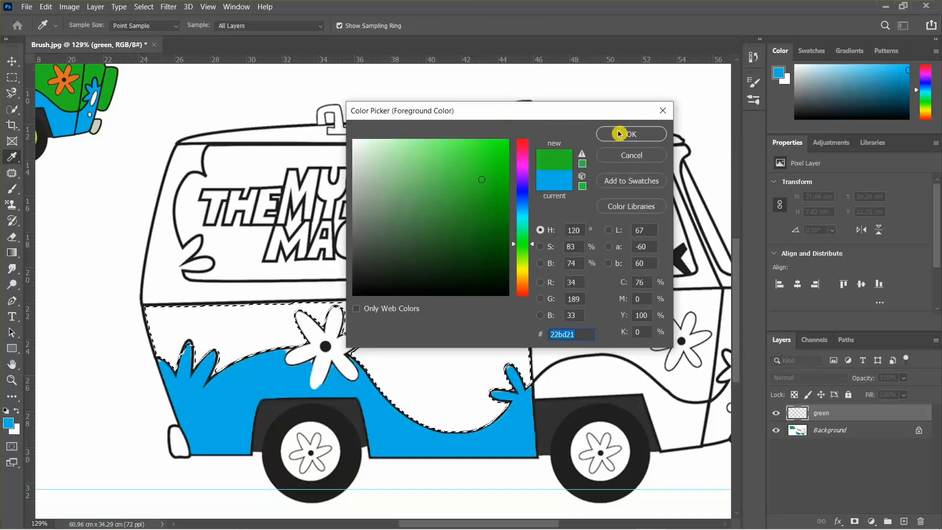
pyautogui.click(629, 134)
# Paint green over the selected upper body panel with a brush about 306 px, and deselect
pyautogui.scroll(-3, 420, 180)
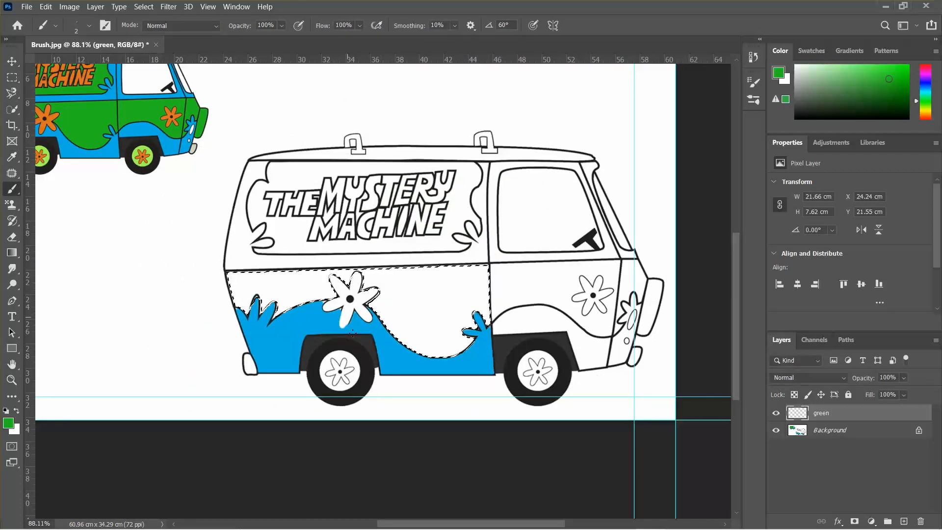
pyautogui.moveTo(403, 282)
pyautogui.mouseDown()
pyautogui.moveTo(486, 307)
pyautogui.moveTo(383, 358)
pyautogui.moveTo(115, 275)
pyautogui.mouseUp()
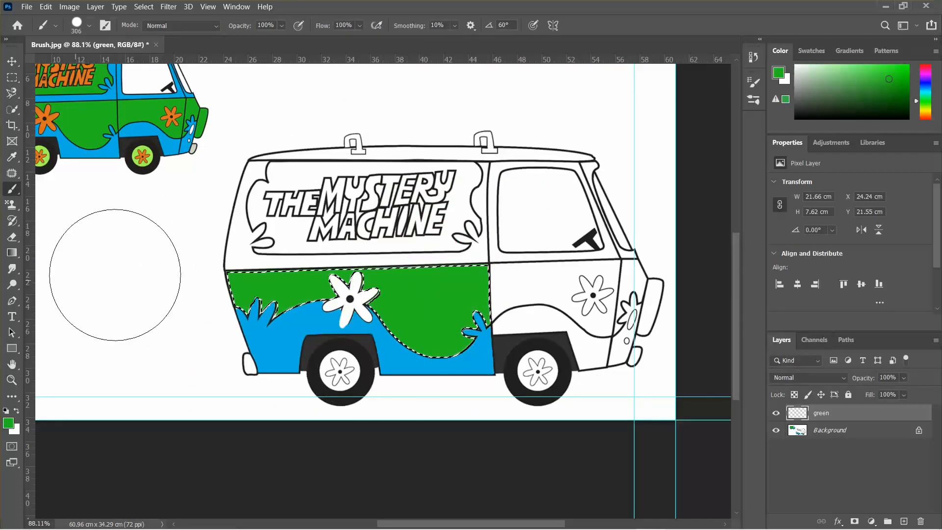
pyautogui.hotkey('ctrl', 'd')
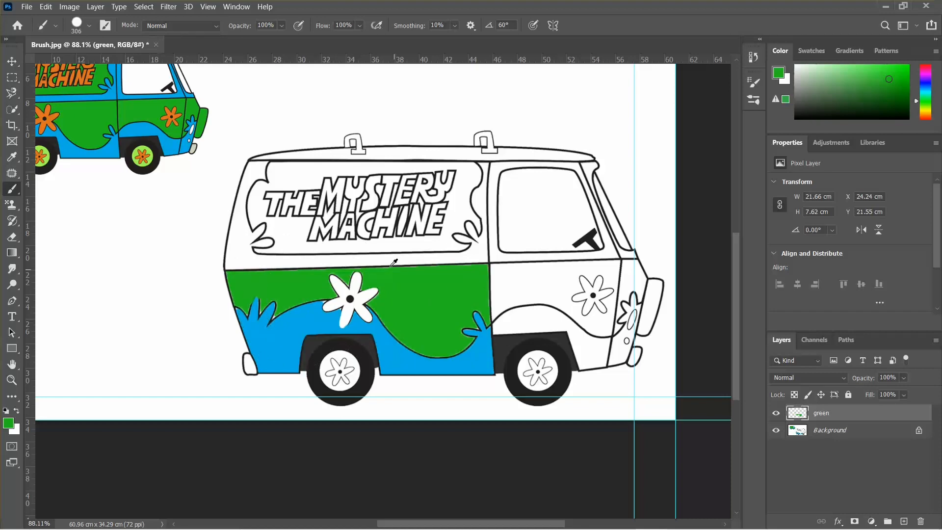
pyautogui.scroll(2, 402, 261)
pyautogui.scroll(-3, 402, 261)
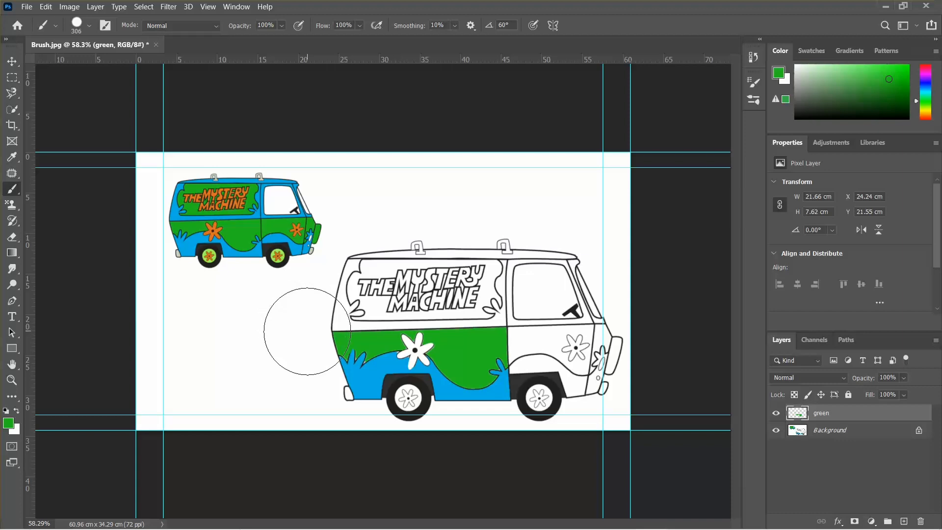
pyautogui.scroll(2, 506, 353)
pyautogui.scroll(-1, 506, 353)
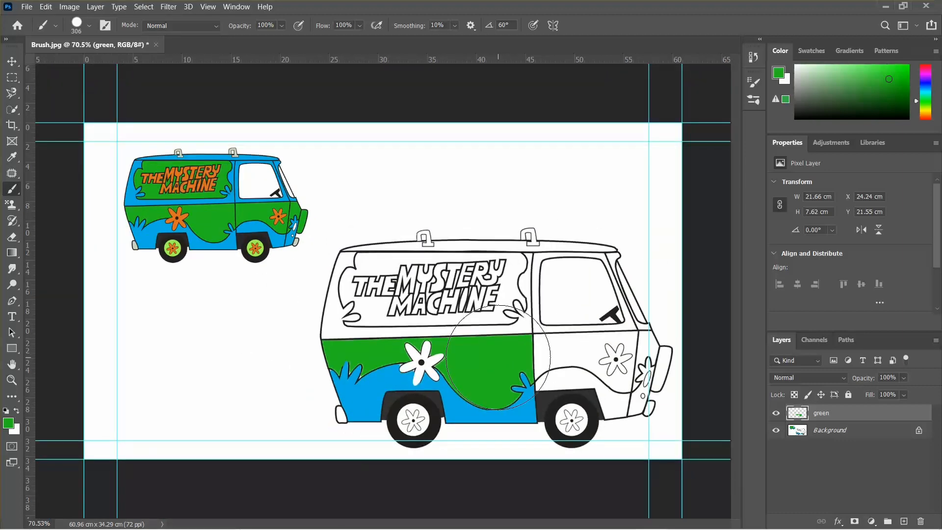